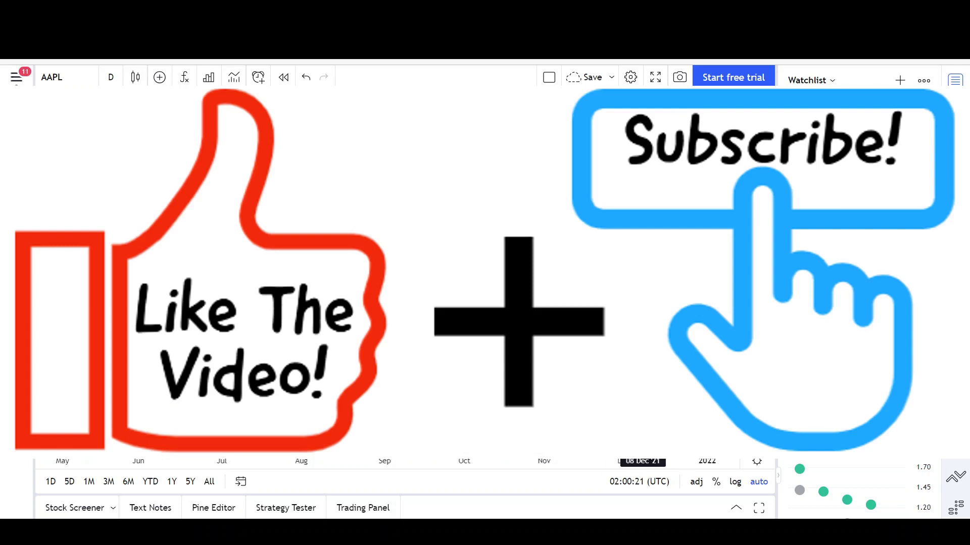
Draw a horizontal resistance trend line across the December highs at about 181.3, starting at 7 Dec '21
{"action": "scroll", "coordinate": [641, 252], "scroll_direction": "up", "scroll_amount": 2}
{"action": "scroll", "coordinate": [641, 169], "scroll_direction": "up", "scroll_amount": 2}
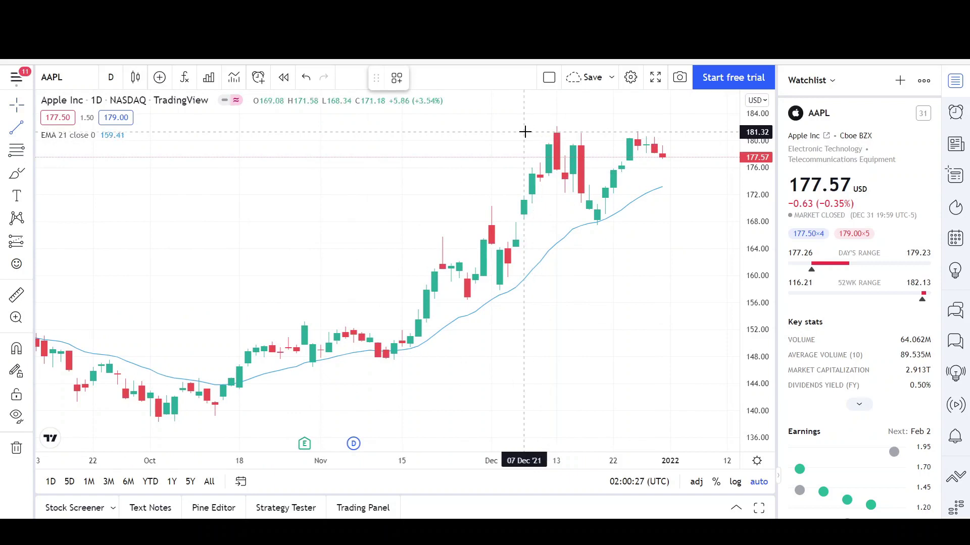
{"action": "left_click_drag", "start_coordinate": [524, 133], "coordinate": [702, 132]}
{"action": "left_click", "coordinate": [640, 171]}
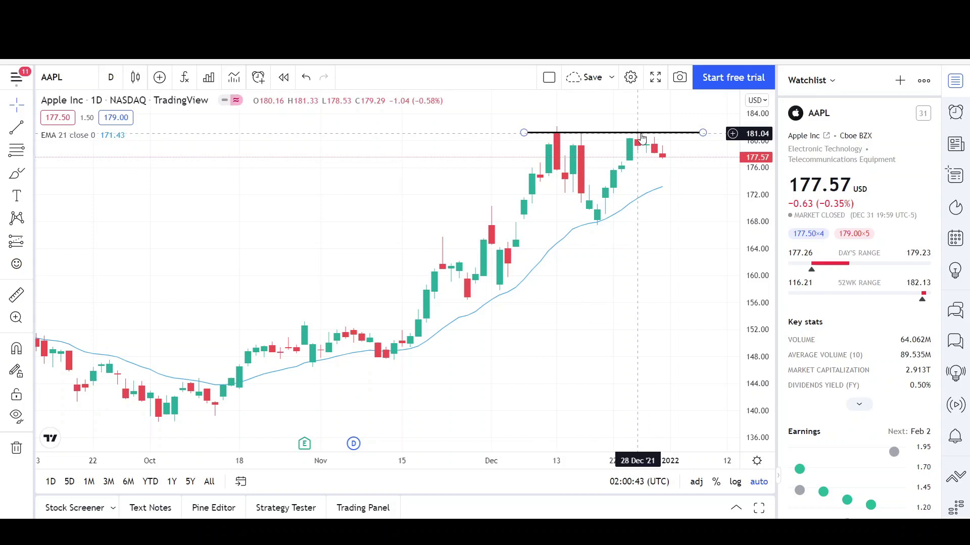
{"action": "scroll", "coordinate": [651, 138], "scroll_direction": "down", "scroll_amount": 1}
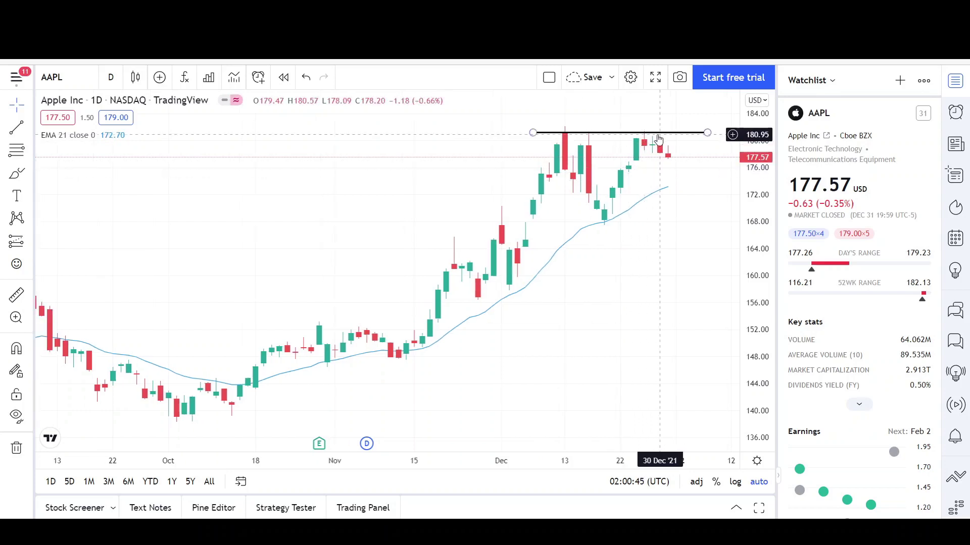
{"action": "scroll", "coordinate": [658, 138], "scroll_direction": "up", "scroll_amount": 1}
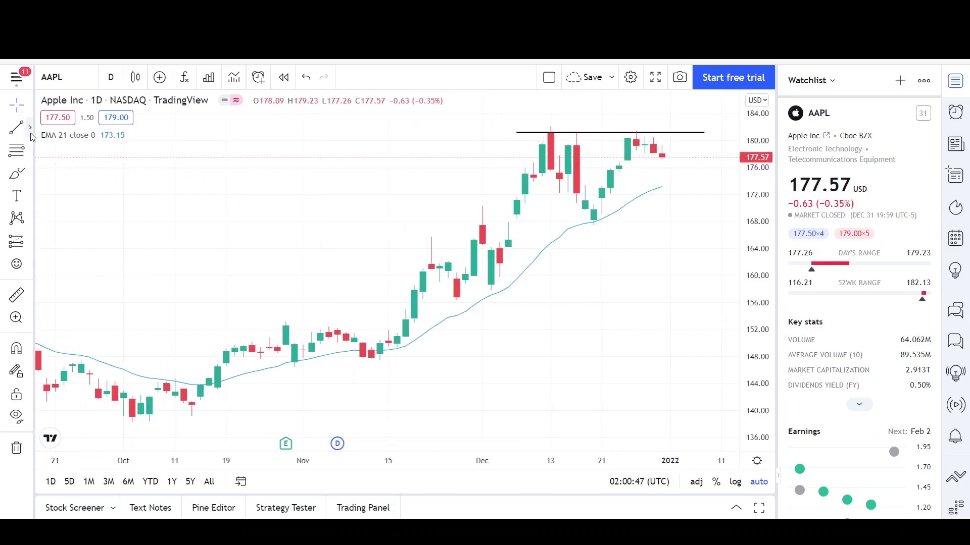
Draw a parallel channel around the late-December rally and extend its start back to about 17 Dec '21
{"action": "left_click", "coordinate": [31, 127]}
{"action": "left_click", "coordinate": [93, 380]}
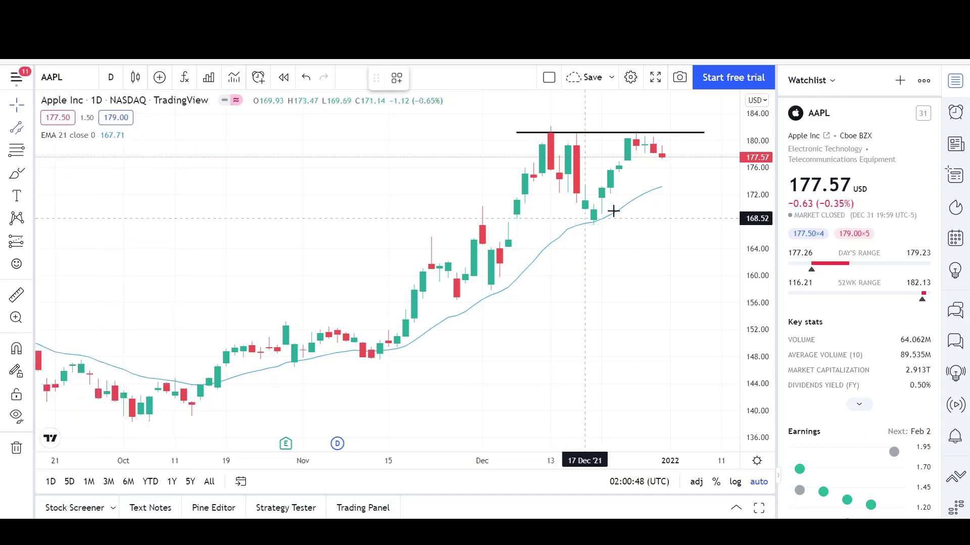
{"action": "left_click", "coordinate": [591, 226]}
{"action": "left_click", "coordinate": [662, 114]}
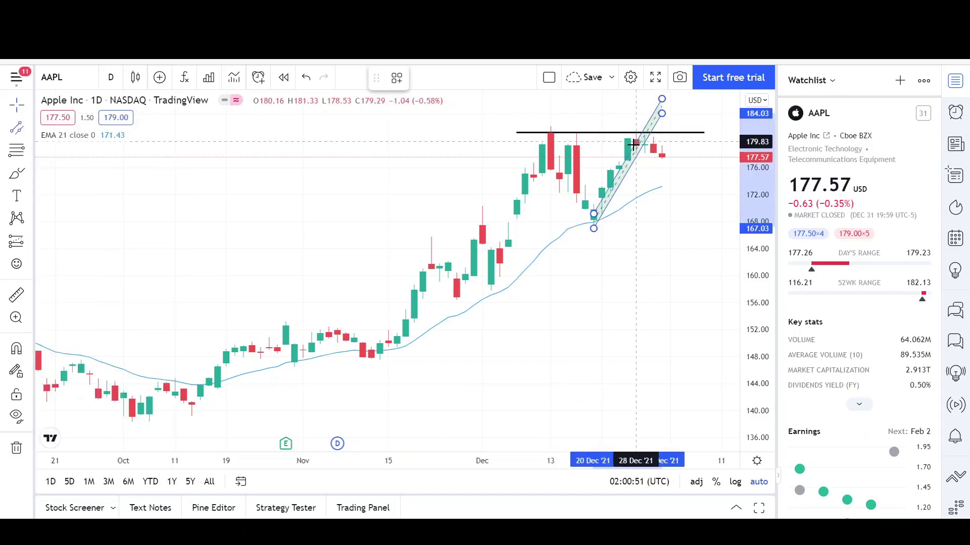
{"action": "left_click", "coordinate": [631, 127]}
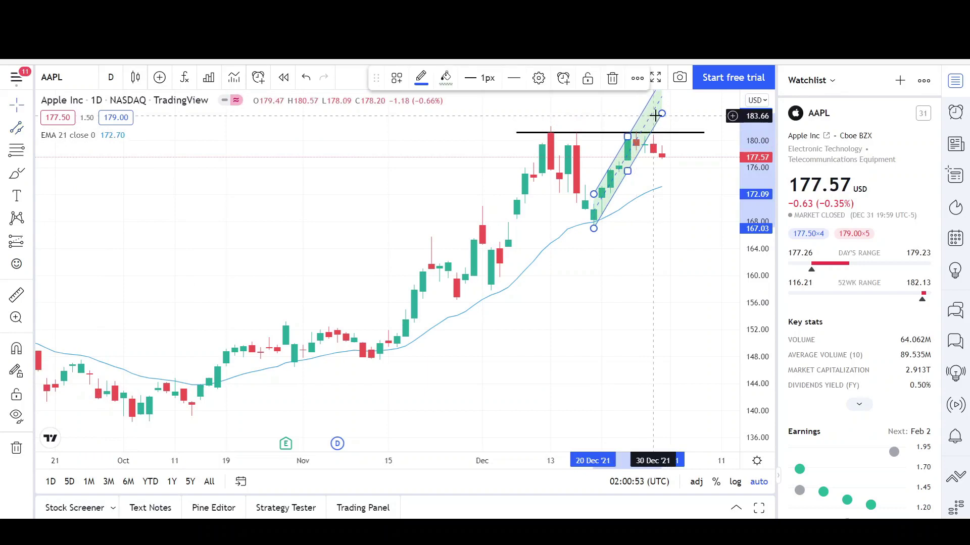
{"action": "left_click_drag", "start_coordinate": [658, 115], "coordinate": [658, 115]}
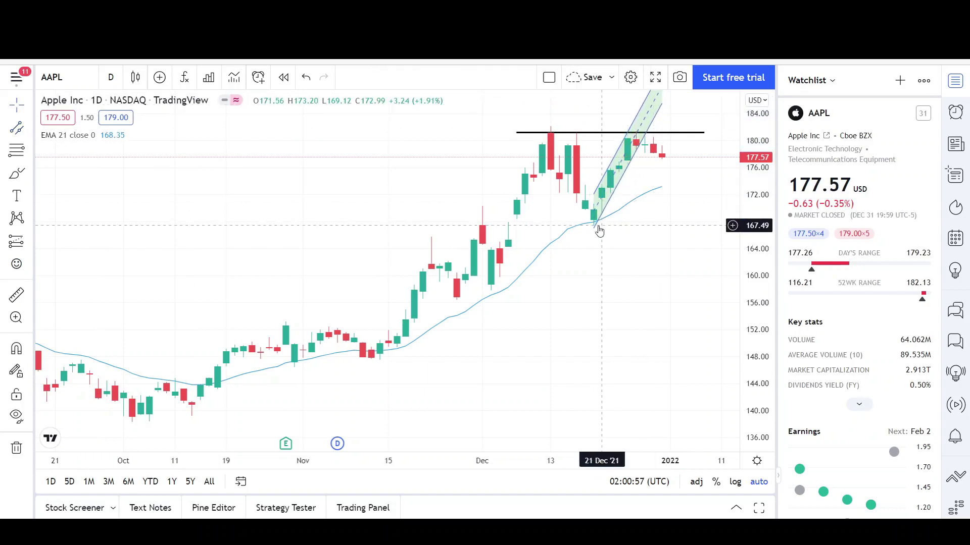
{"action": "left_click_drag", "start_coordinate": [599, 230], "coordinate": [589, 238]}
{"action": "left_click", "coordinate": [614, 133]}
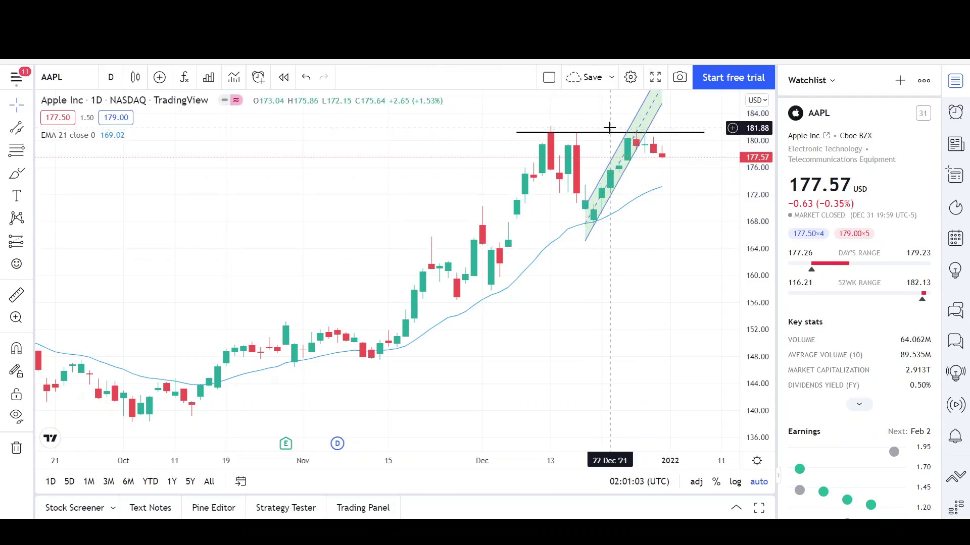
Draw a larger parallel channel around the November–December uptrend, from about 144.69 on 9 Nov '21 to about 182.07 on 13 Jan '22
{"action": "scroll", "coordinate": [608, 238], "scroll_direction": "down", "scroll_amount": 2}
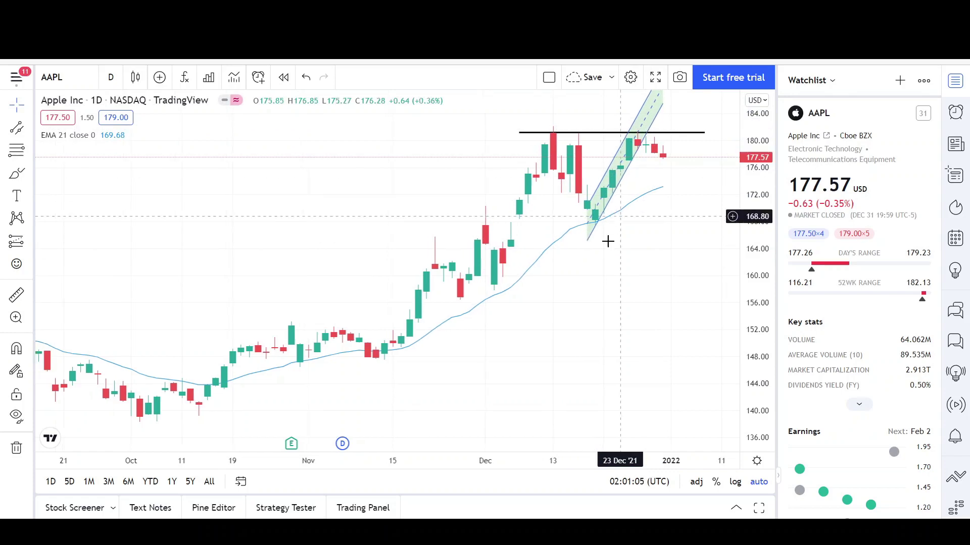
{"action": "scroll", "coordinate": [607, 248], "scroll_direction": "up", "scroll_amount": 1}
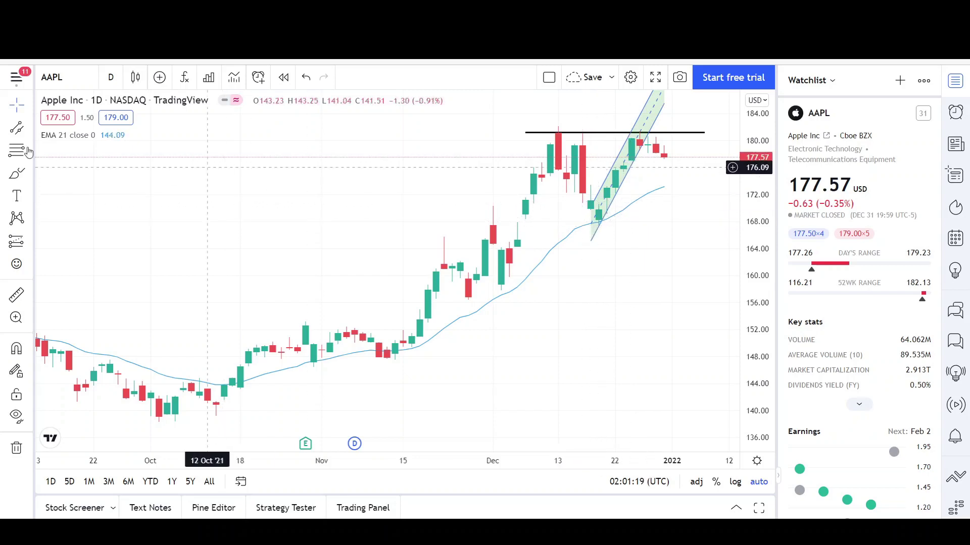
{"action": "left_click", "coordinate": [371, 379]}
{"action": "left_click", "coordinate": [688, 137]}
{"action": "left_click_drag", "start_coordinate": [688, 136], "coordinate": [735, 127]}
{"action": "left_click", "coordinate": [735, 127]}
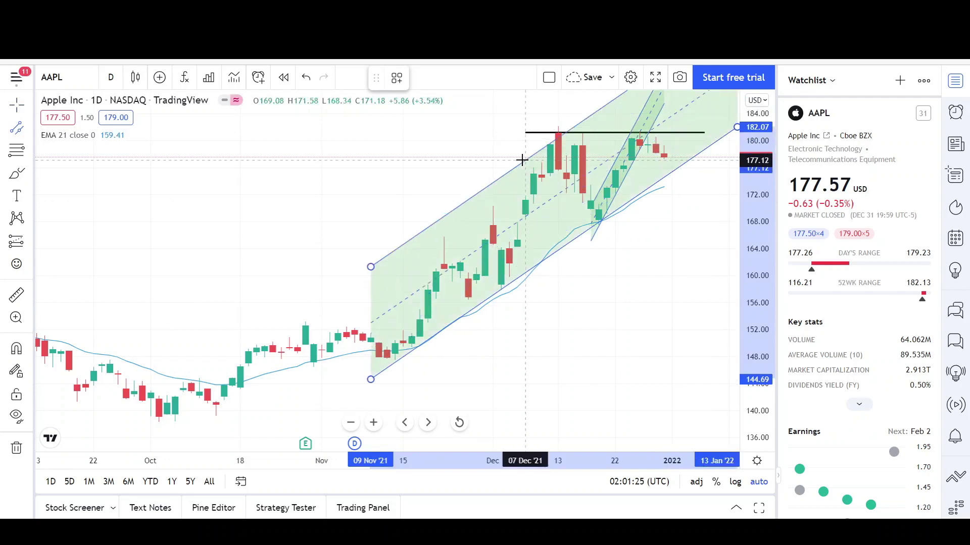
{"action": "left_click", "coordinate": [527, 157]}
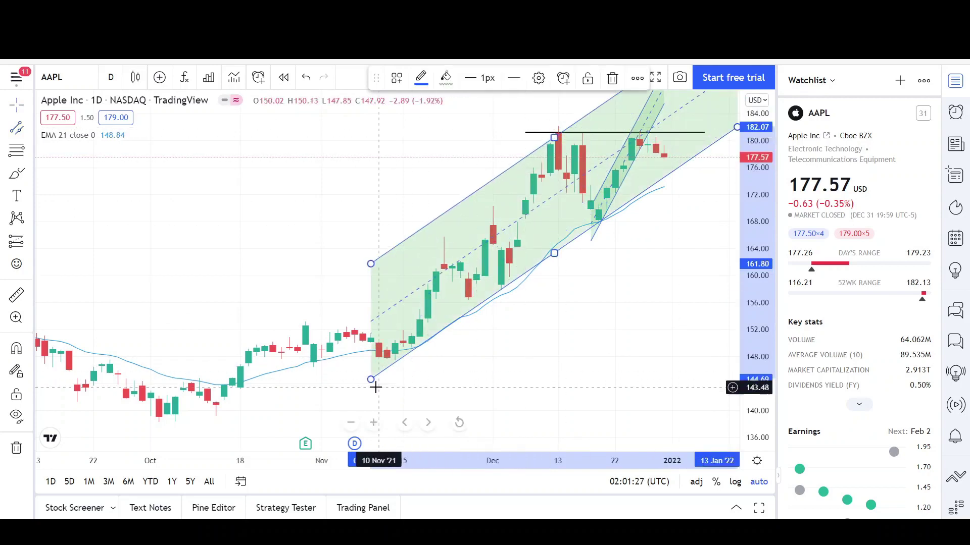
Extend the larger channel's start back to about 142.64 on 3 Nov '21 and change its fill to yellow
{"action": "left_click_drag", "start_coordinate": [370, 383], "coordinate": [338, 398]}
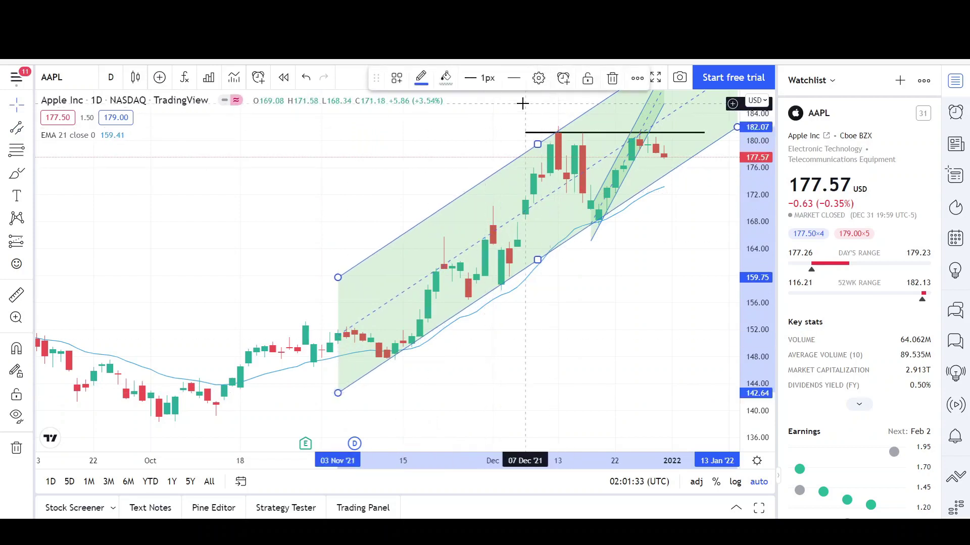
{"action": "left_click", "coordinate": [445, 77]}
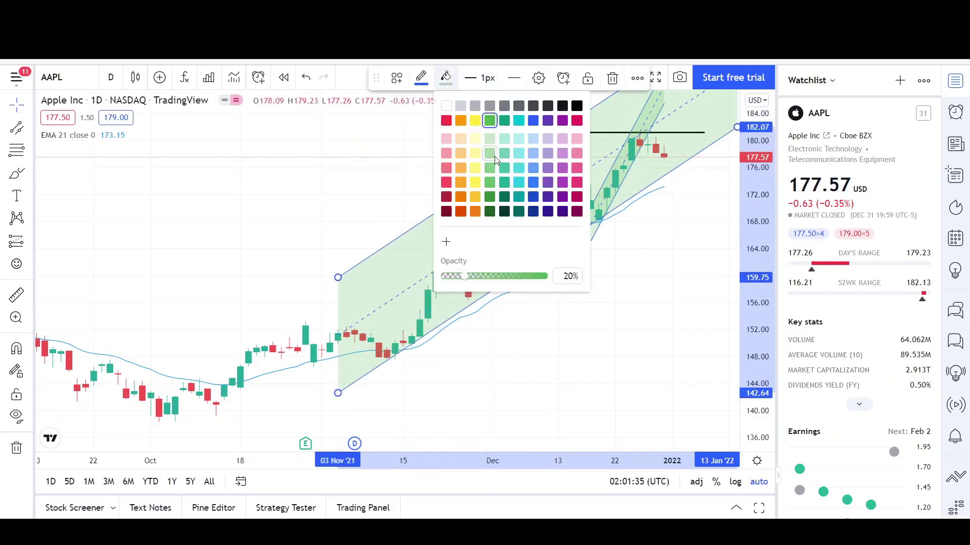
{"action": "left_click", "coordinate": [475, 120]}
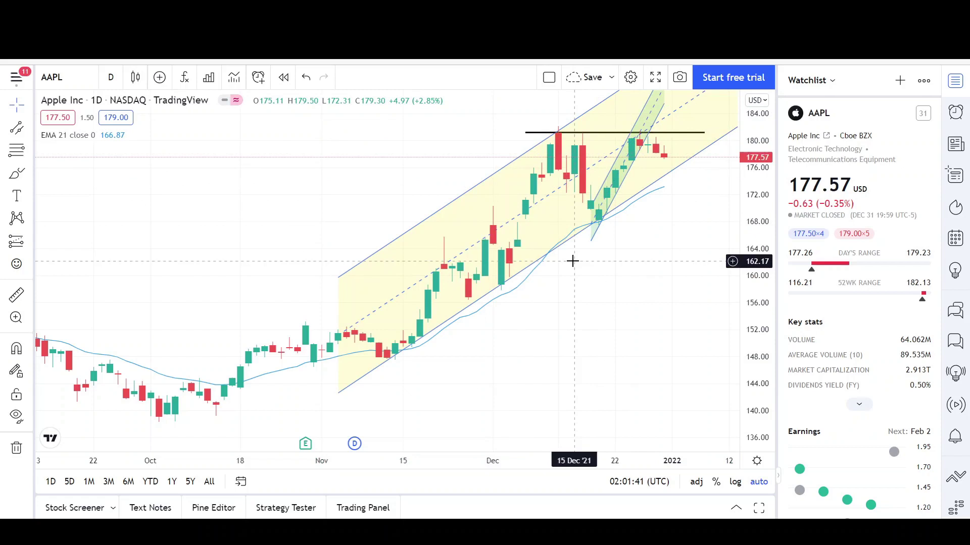
Brush a red path from the 13 Dec '21 high through the dips to a projected January rise, and circle the projected low
{"action": "scroll", "coordinate": [612, 206], "scroll_direction": "up", "scroll_amount": 3}
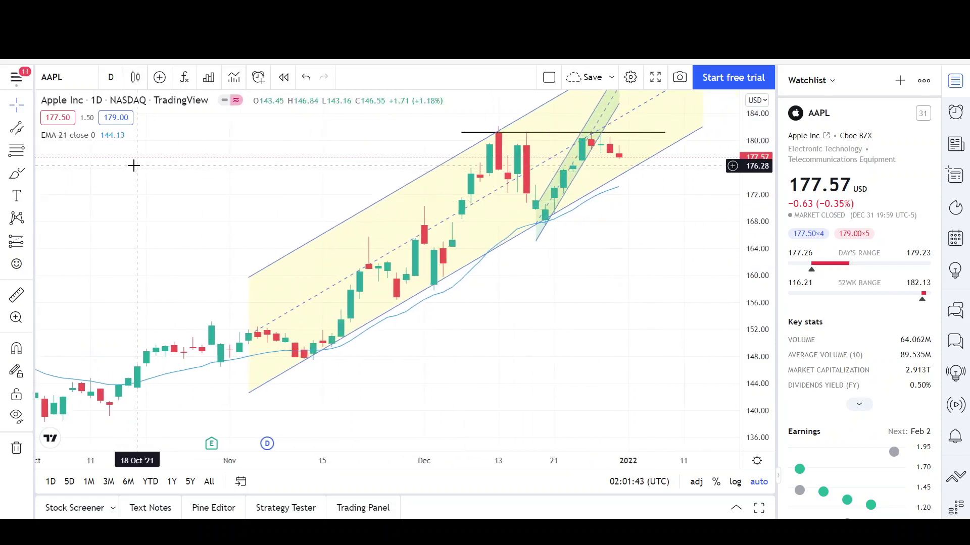
{"action": "left_click", "coordinate": [495, 137]}
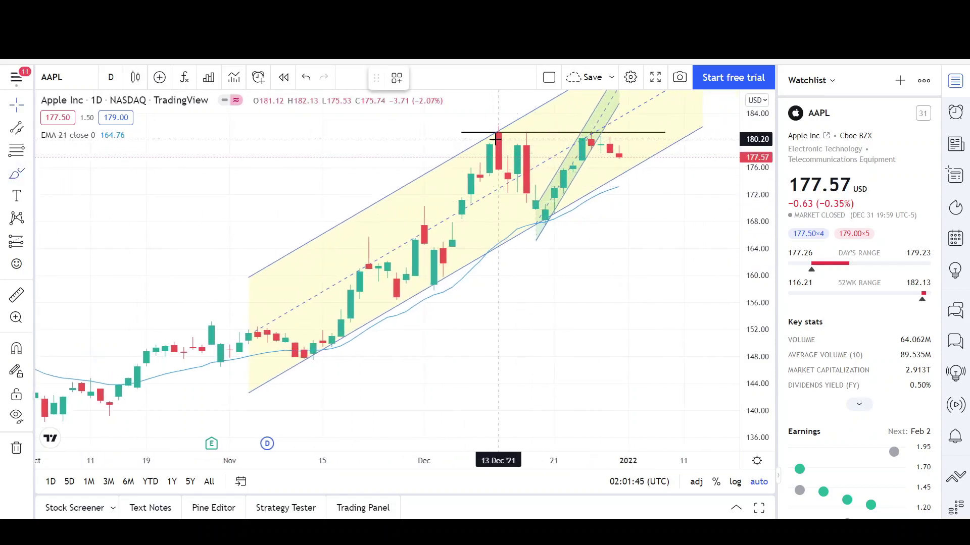
{"action": "mouse_move", "coordinate": [495, 137]}
{"action": "left_mouse_down"}
{"action": "mouse_move", "coordinate": [528, 244]}
{"action": "mouse_move", "coordinate": [565, 143]}
{"action": "mouse_move", "coordinate": [577, 192]}
{"action": "mouse_move", "coordinate": [592, 137]}
{"action": "mouse_move", "coordinate": [620, 172]}
{"action": "mouse_move", "coordinate": [665, 136]}
{"action": "mouse_move", "coordinate": [619, 156]}
{"action": "mouse_move", "coordinate": [630, 195]}
{"action": "mouse_move", "coordinate": [665, 199]}
{"action": "mouse_move", "coordinate": [684, 117]}
{"action": "left_mouse_up"}
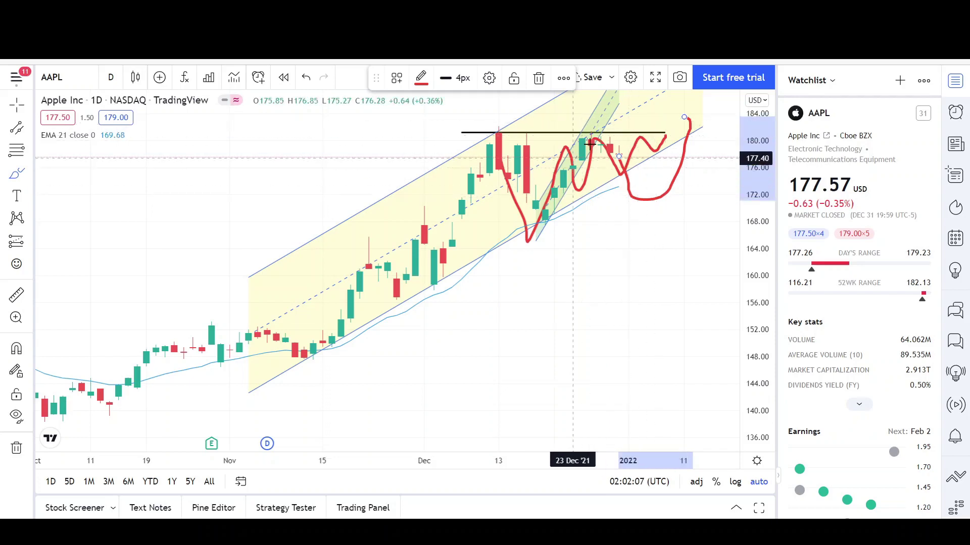
{"action": "left_click_drag", "start_coordinate": [659, 179], "coordinate": [655, 185]}
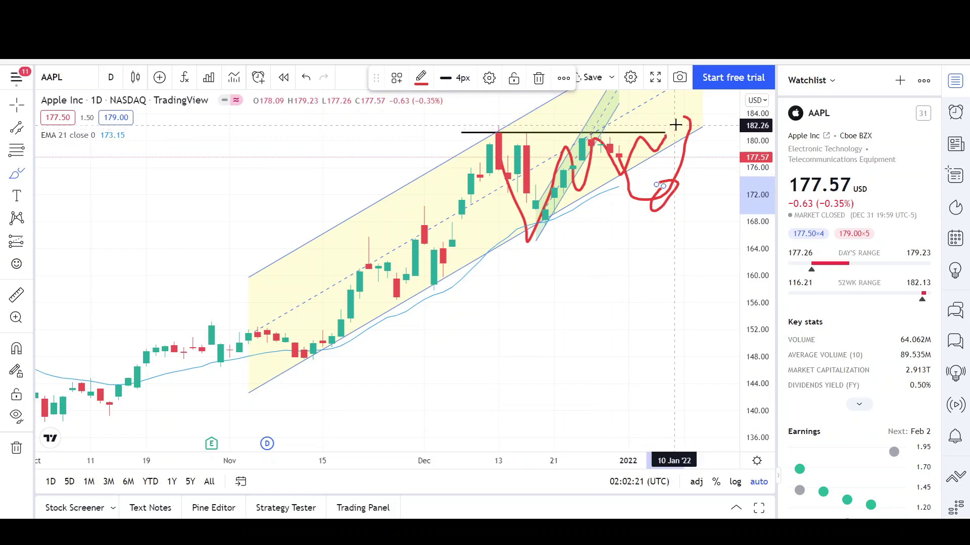
Draw an arrow from the March 2020 low to the 2 Sep '20 high, and move it to start at the late-September 2020 low
{"action": "scroll", "coordinate": [651, 212], "scroll_direction": "down", "scroll_amount": 6}
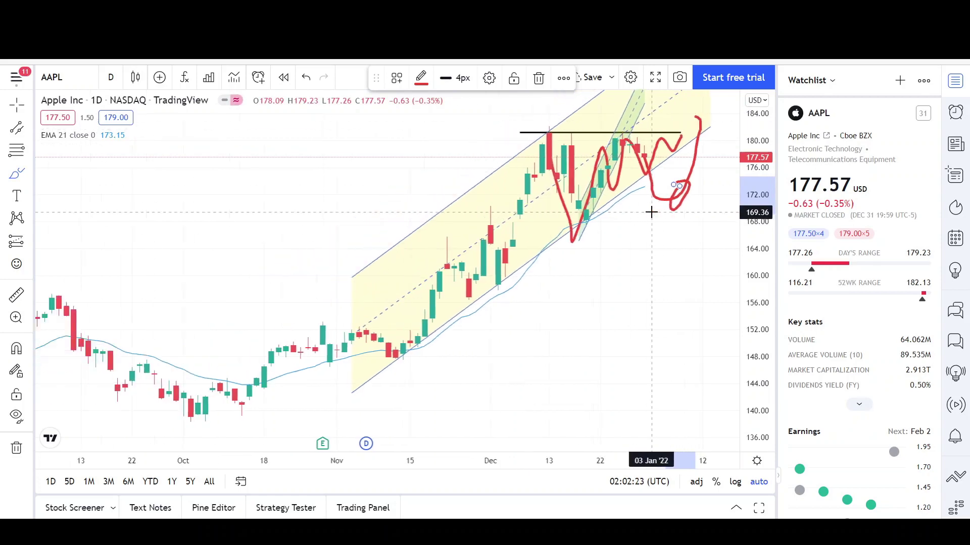
{"action": "scroll", "coordinate": [652, 213], "scroll_direction": "down", "scroll_amount": 6}
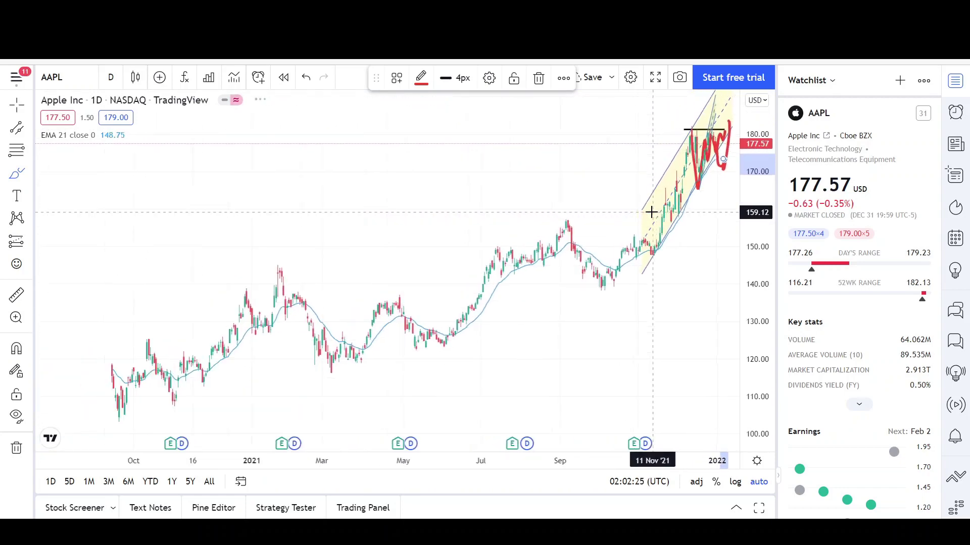
{"action": "scroll", "coordinate": [480, 269], "scroll_direction": "down", "scroll_amount": 5}
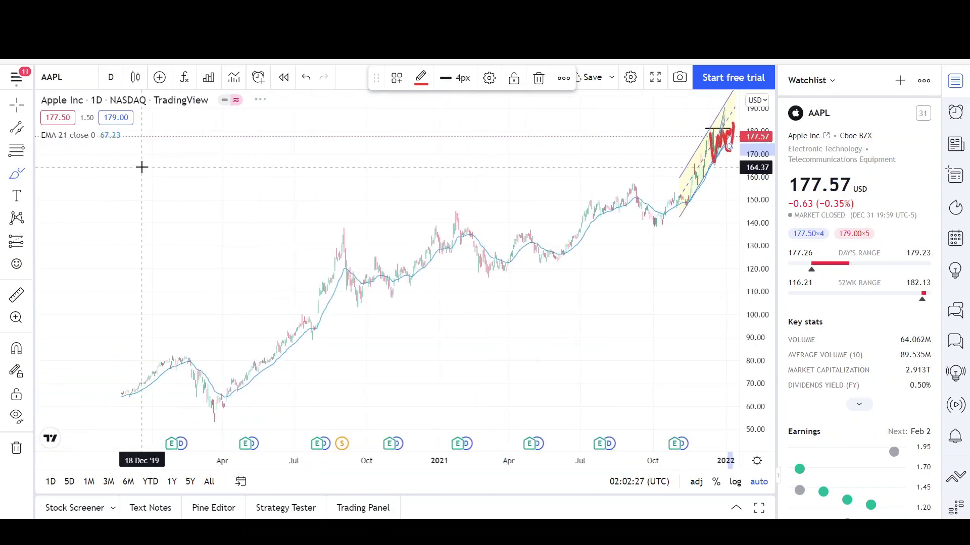
{"action": "left_click", "coordinate": [30, 130]}
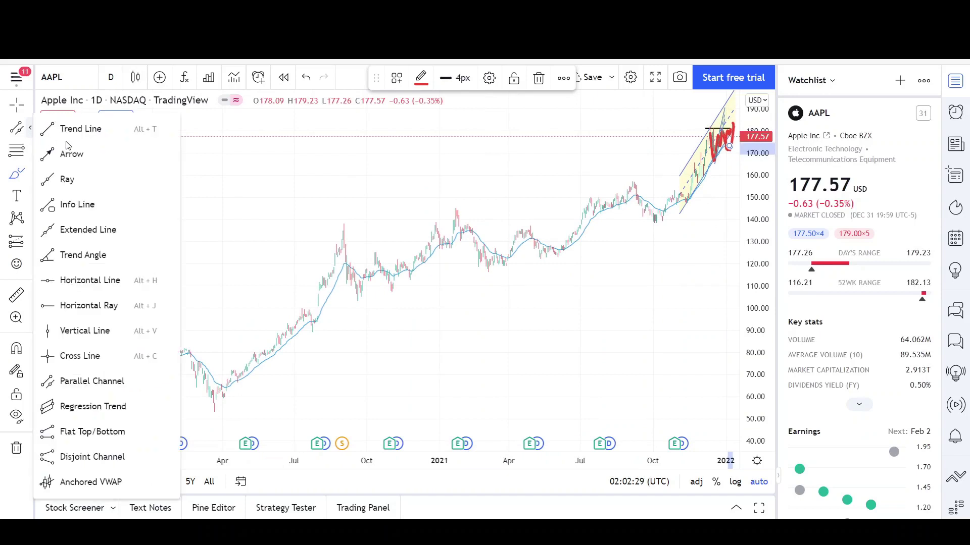
{"action": "left_click", "coordinate": [63, 126]}
{"action": "scroll", "coordinate": [209, 246], "scroll_direction": "up", "scroll_amount": 1}
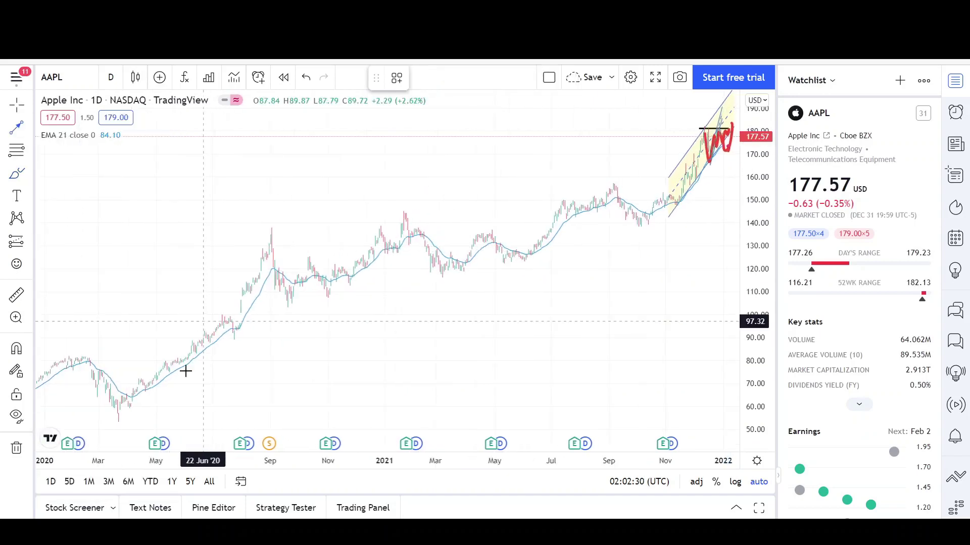
{"action": "left_click", "coordinate": [121, 420]}
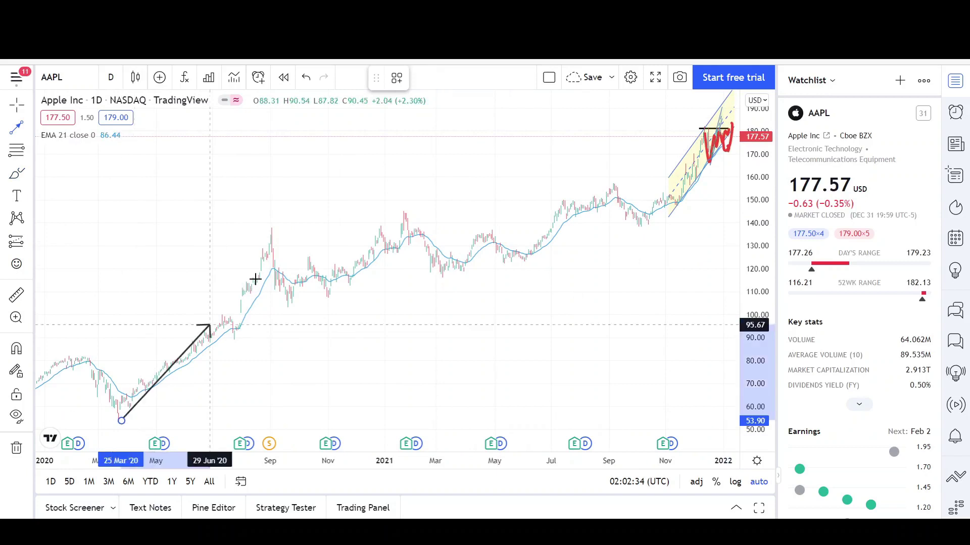
{"action": "left_click", "coordinate": [271, 228]}
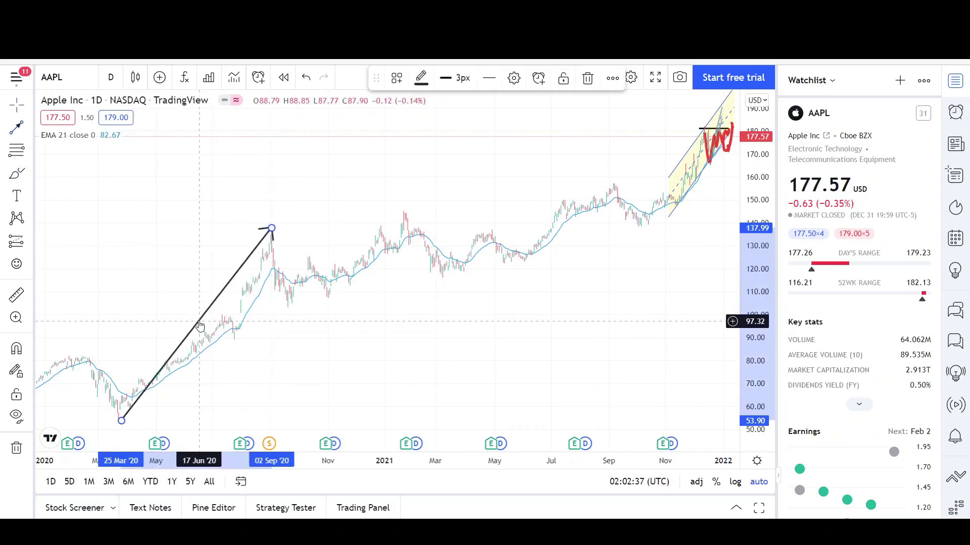
{"action": "left_click_drag", "start_coordinate": [225, 289], "coordinate": [366, 208]}
{"action": "left_click", "coordinate": [369, 207]}
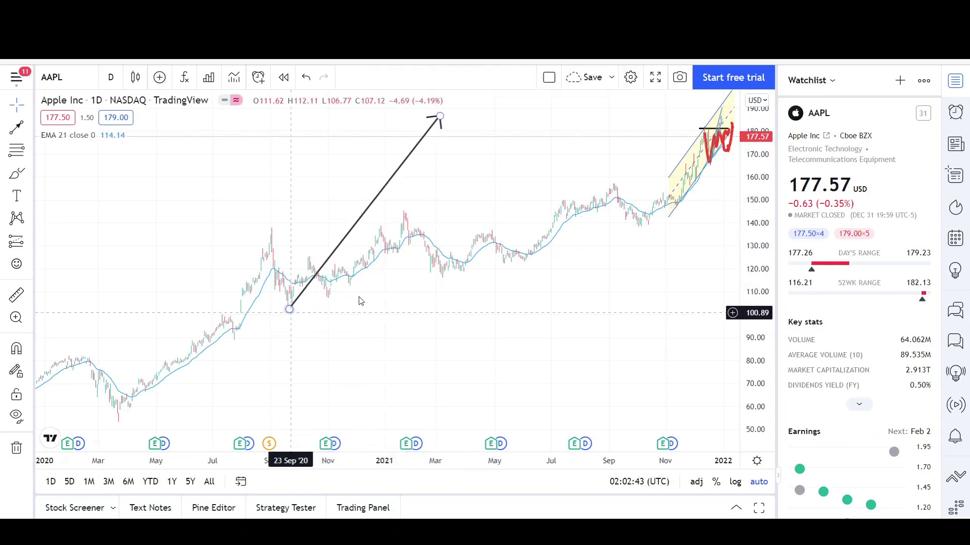
Add a horizontal line at about 186.33, level with the tip of the arrow
{"action": "scroll", "coordinate": [468, 233], "scroll_direction": "up", "scroll_amount": 4}
{"action": "scroll", "coordinate": [467, 234], "scroll_direction": "up", "scroll_amount": 2}
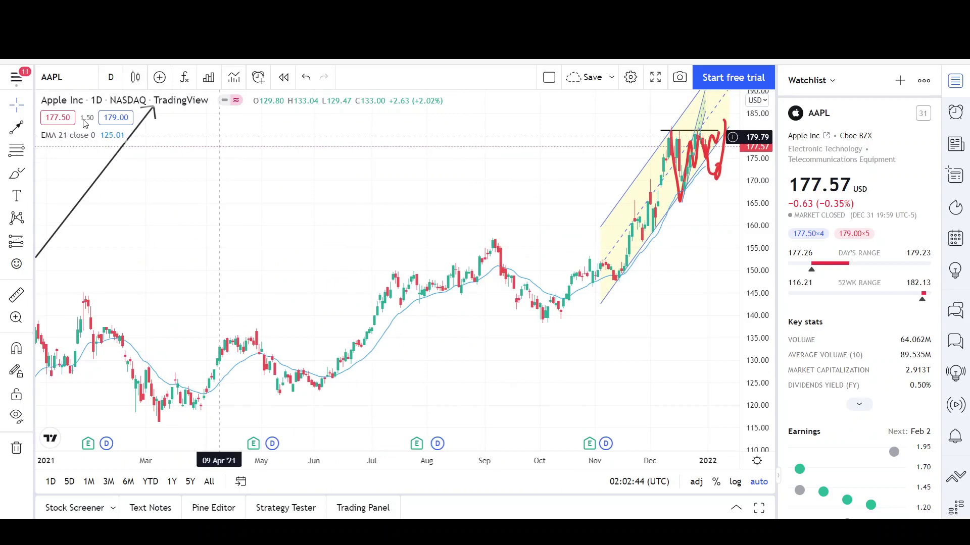
{"action": "left_click", "coordinate": [29, 128]}
{"action": "left_click", "coordinate": [93, 280]}
{"action": "scroll", "coordinate": [379, 169], "scroll_direction": "down", "scroll_amount": 3}
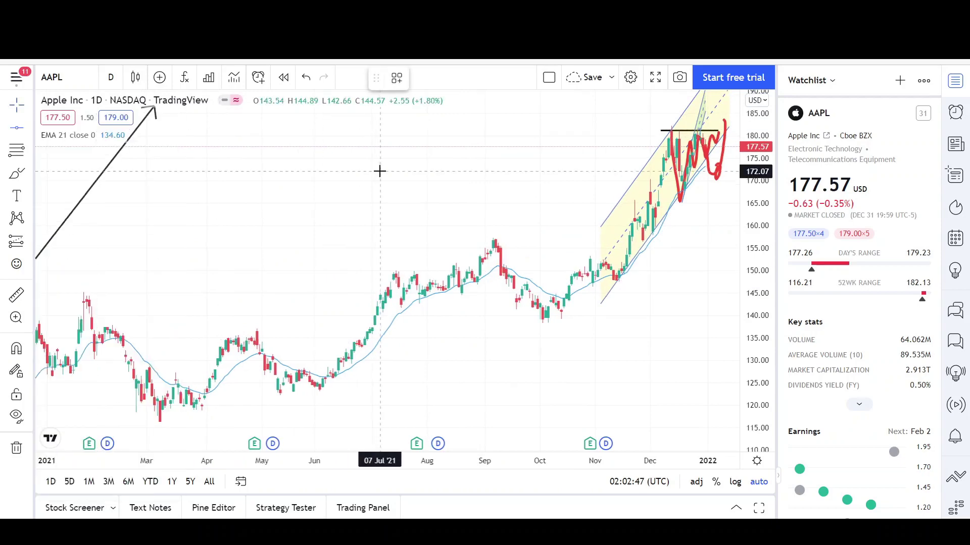
{"action": "left_click", "coordinate": [387, 110]}
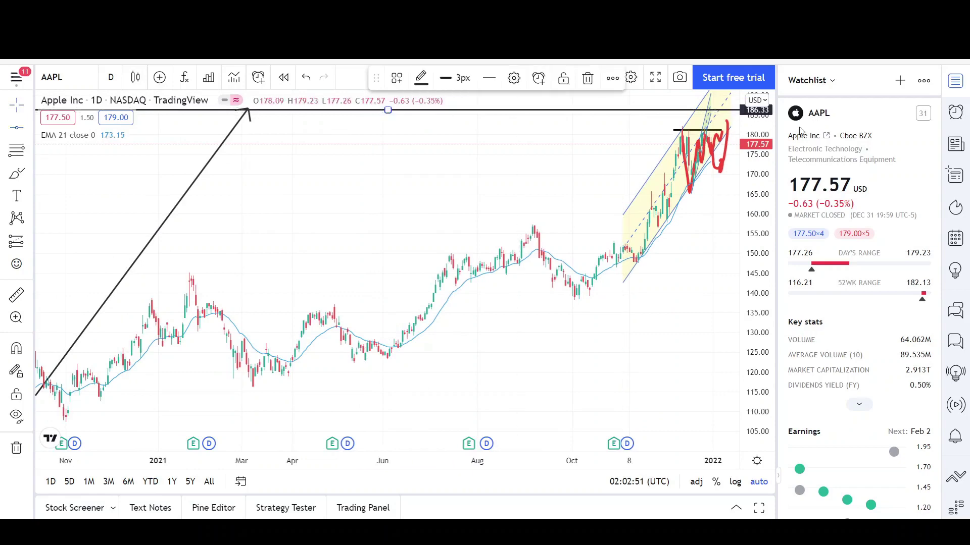
Rescale the price axis and enlarge the November–January candles to examine them against the horizontal target line
{"action": "left_click_drag", "start_coordinate": [767, 134], "coordinate": [767, 141]}
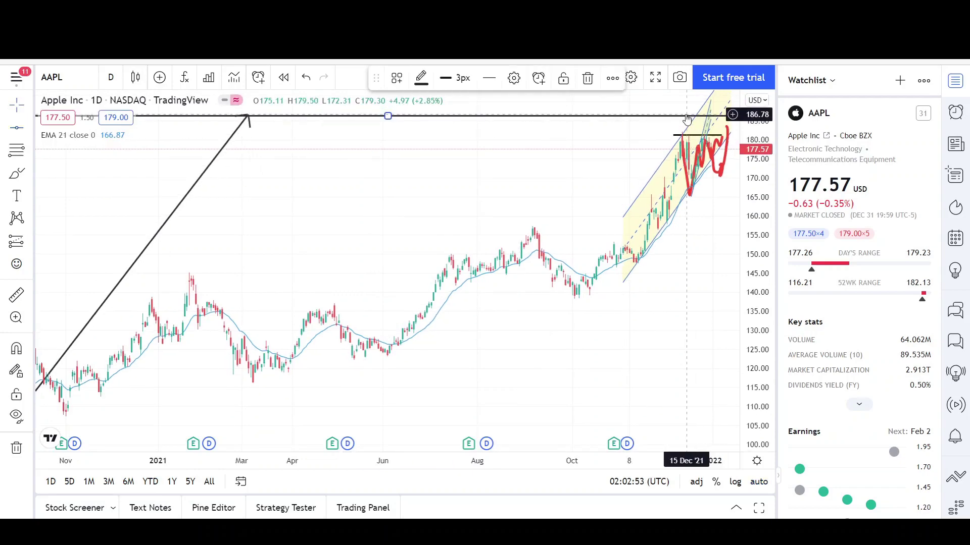
{"action": "scroll", "coordinate": [641, 164], "scroll_direction": "up", "scroll_amount": 6}
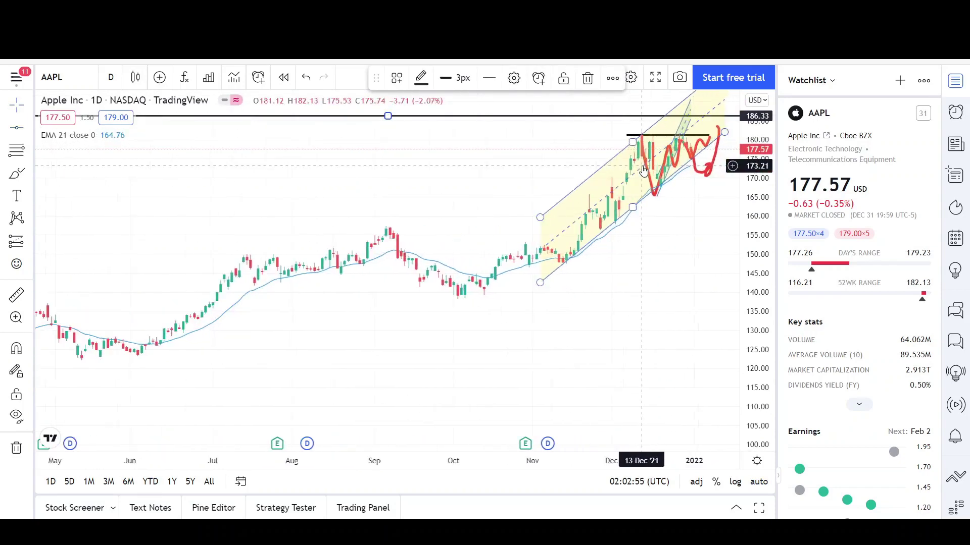
{"action": "scroll", "coordinate": [643, 171], "scroll_direction": "up", "scroll_amount": 2}
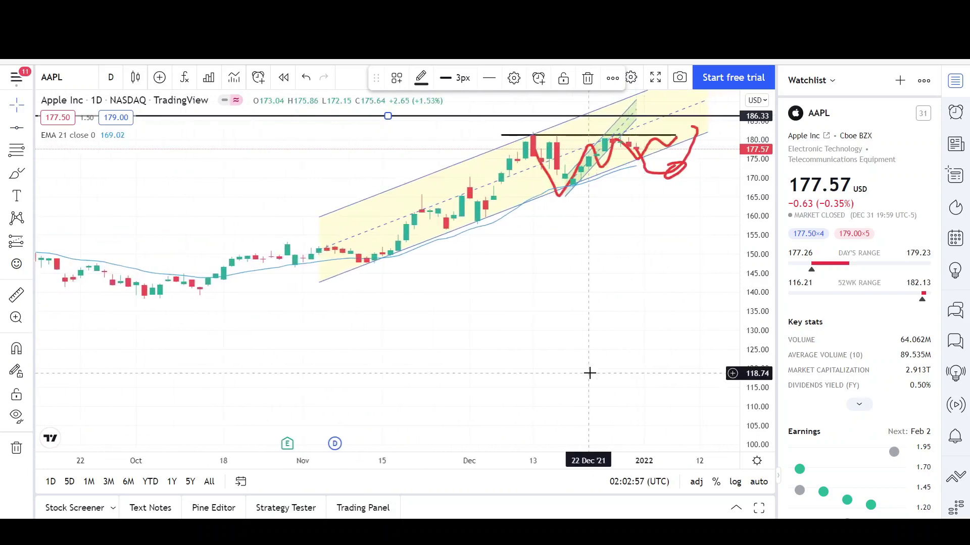
{"action": "left_click_drag", "start_coordinate": [757, 304], "coordinate": [760, 217]}
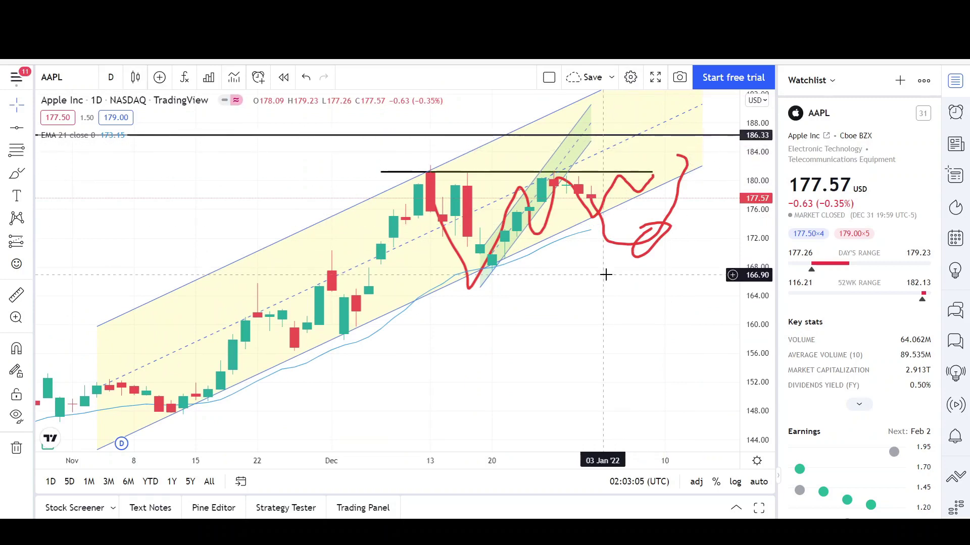
{"action": "scroll", "coordinate": [606, 280], "scroll_direction": "down", "scroll_amount": 1}
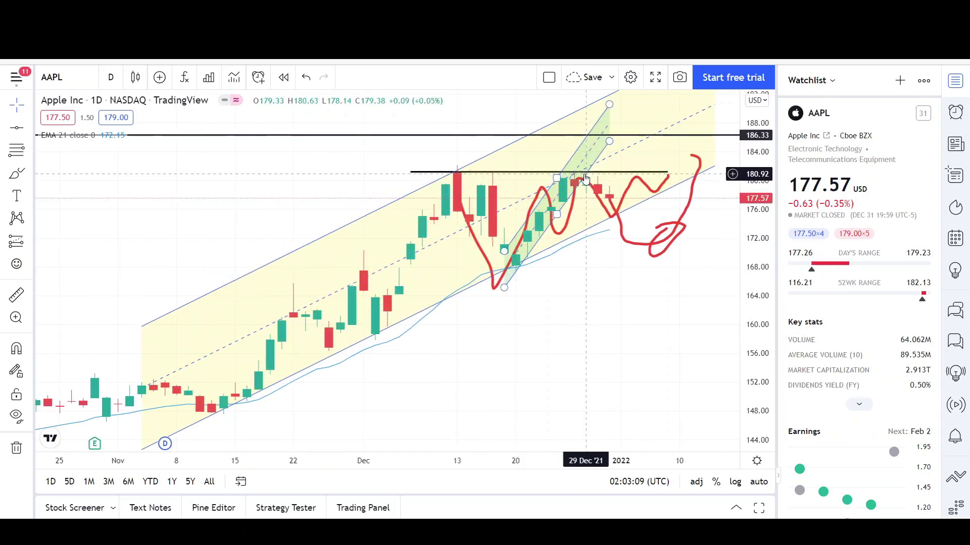
{"action": "scroll", "coordinate": [572, 213], "scroll_direction": "down", "scroll_amount": 1}
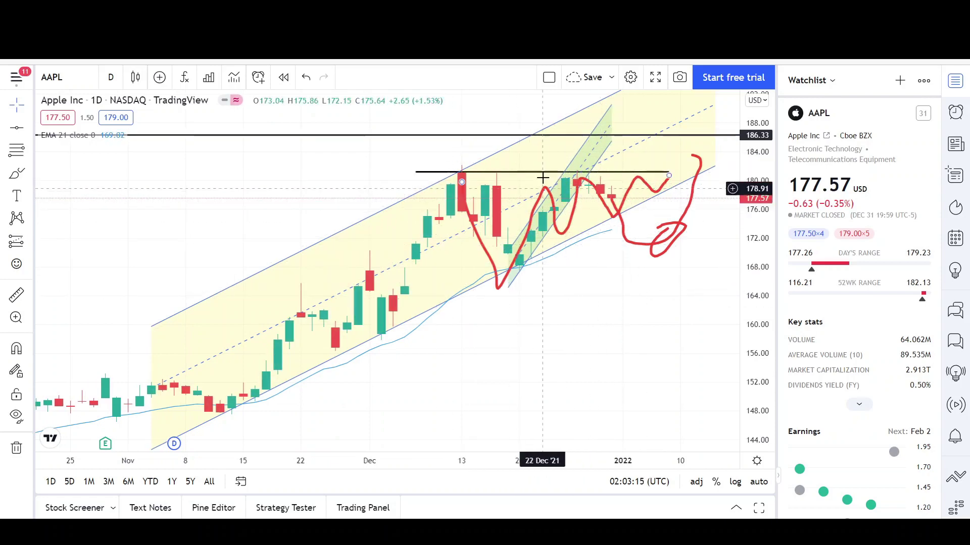
{"action": "left_click", "coordinate": [612, 219]}
{"action": "left_click", "coordinate": [552, 260]}
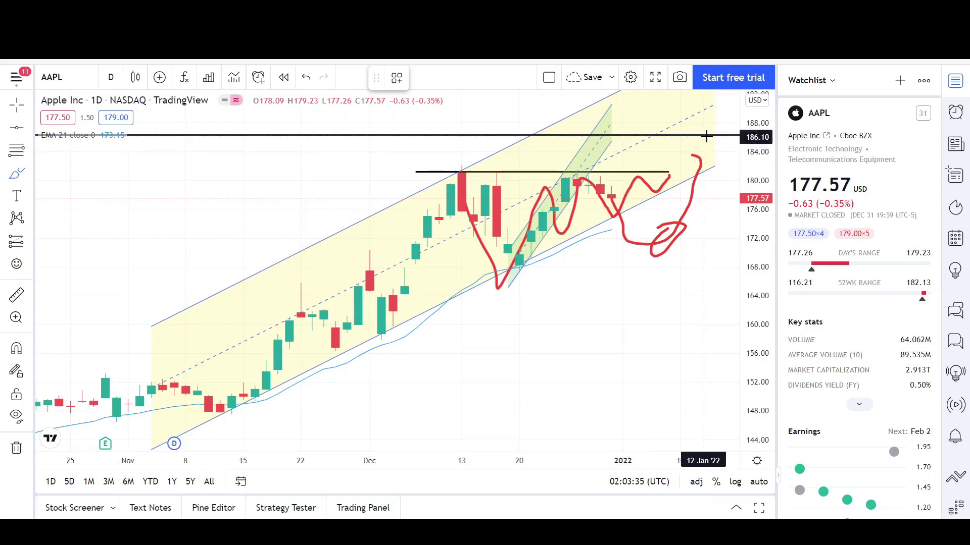
Draw a wide parallel channel from 31 Jul '20 to 4 Mar '22, its lower line running from 100.63 to 145.55 along the lows
{"action": "scroll", "coordinate": [635, 246], "scroll_direction": "down", "scroll_amount": 3}
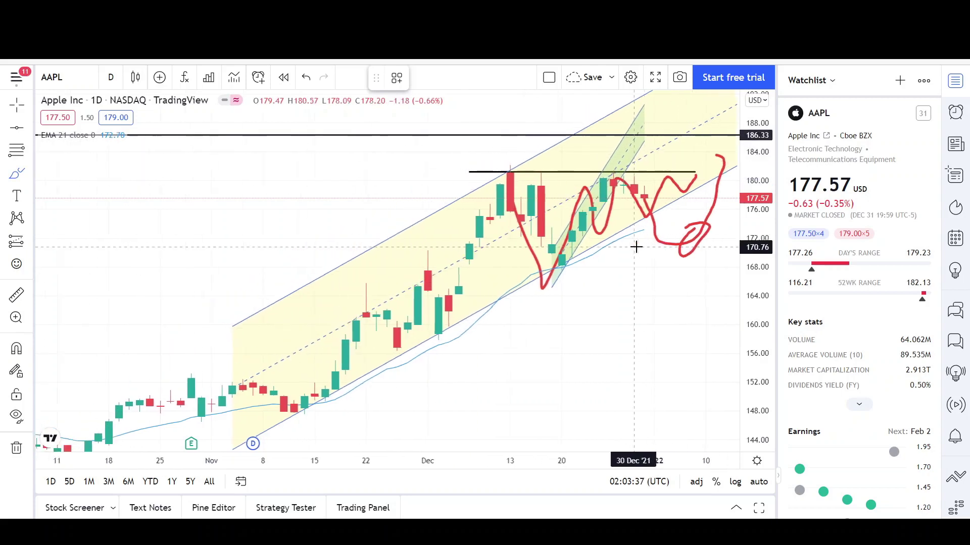
{"action": "scroll", "coordinate": [635, 246], "scroll_direction": "down", "scroll_amount": 5}
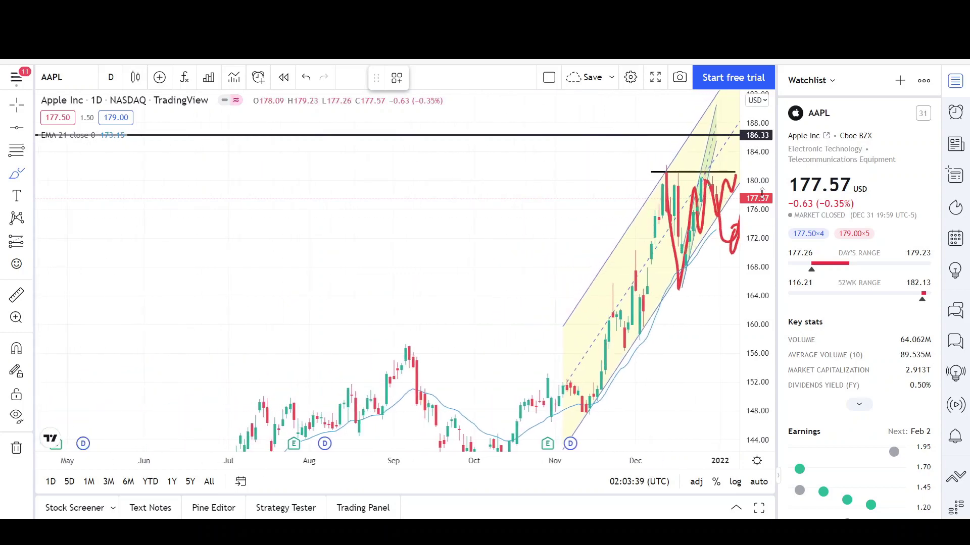
{"action": "scroll", "coordinate": [378, 333], "scroll_direction": "down", "scroll_amount": 5}
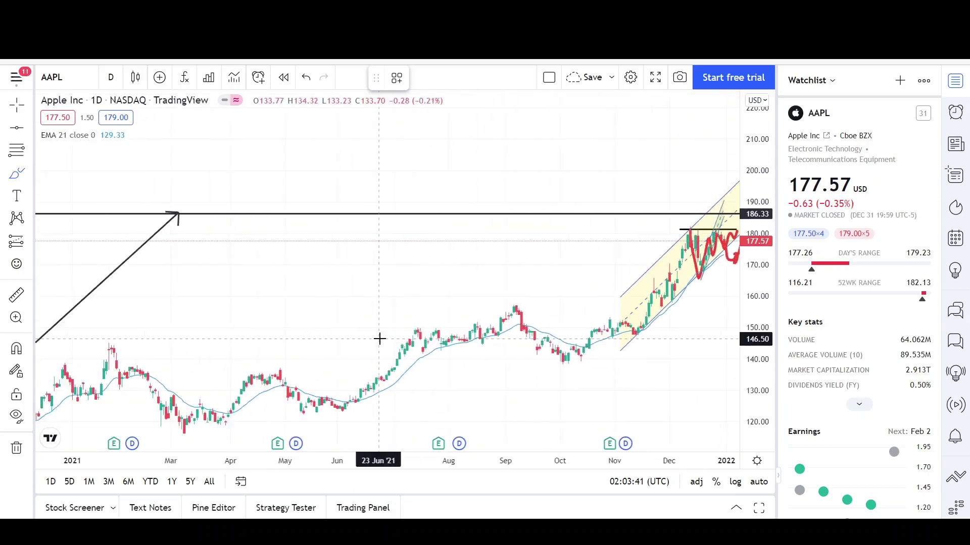
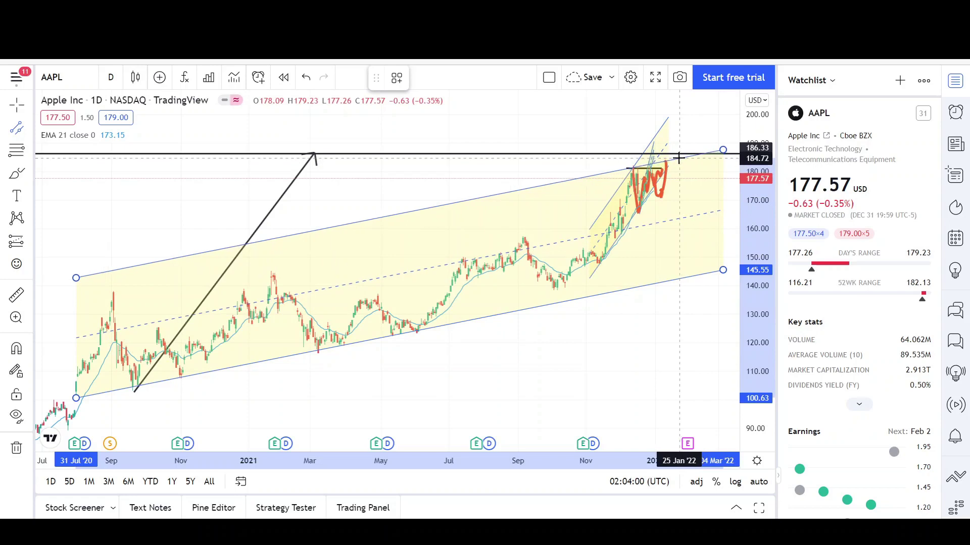
{"action": "left_click", "coordinate": [461, 407]}
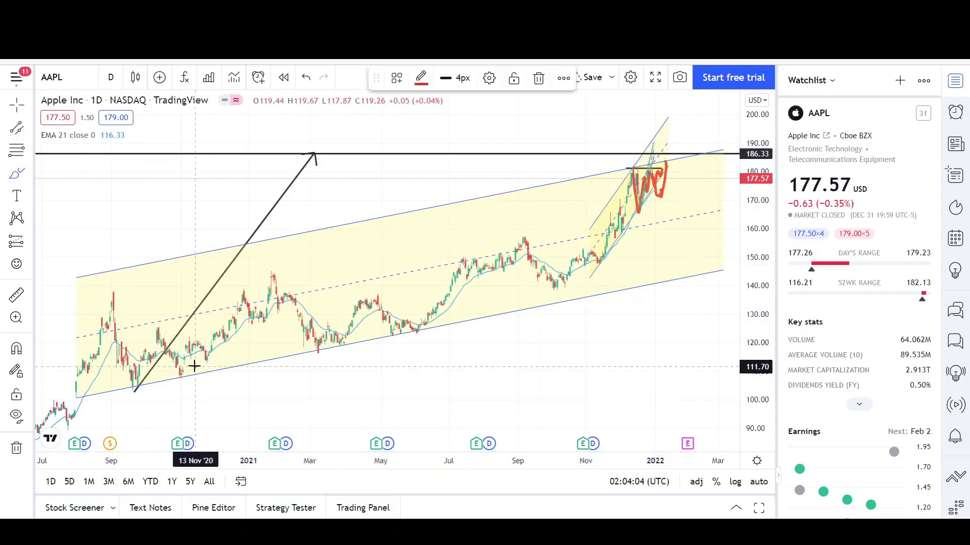
Circle in red the lows along the wide channel's lower line around November 2020, March 2021 and May–June 2021
{"action": "left_click_drag", "start_coordinate": [195, 365], "coordinate": [174, 374]}
{"action": "left_click_drag", "start_coordinate": [354, 345], "coordinate": [310, 350]}
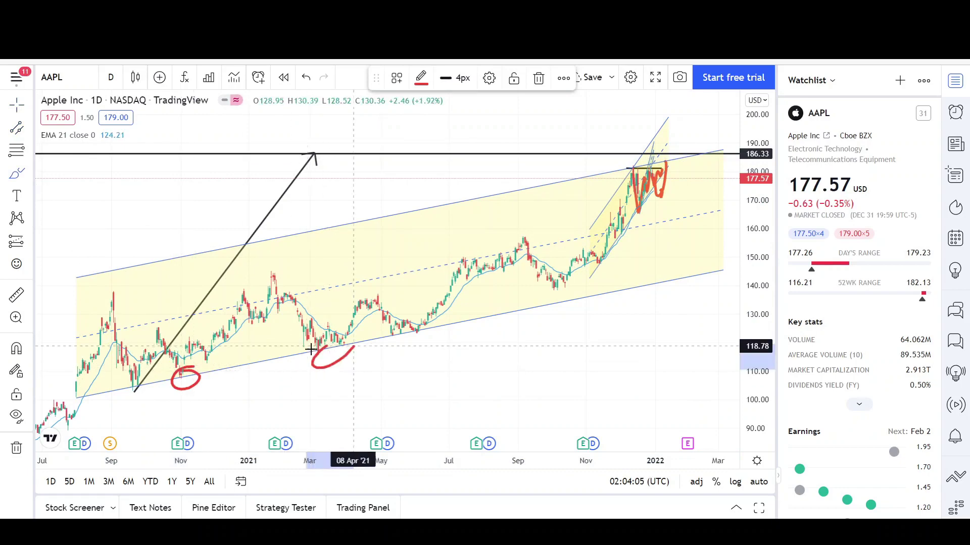
{"action": "left_click_drag", "start_coordinate": [423, 328], "coordinate": [424, 347]}
{"action": "scroll", "coordinate": [409, 314], "scroll_direction": "up", "scroll_amount": 1}
{"action": "left_click_drag", "start_coordinate": [362, 313], "coordinate": [390, 309]}
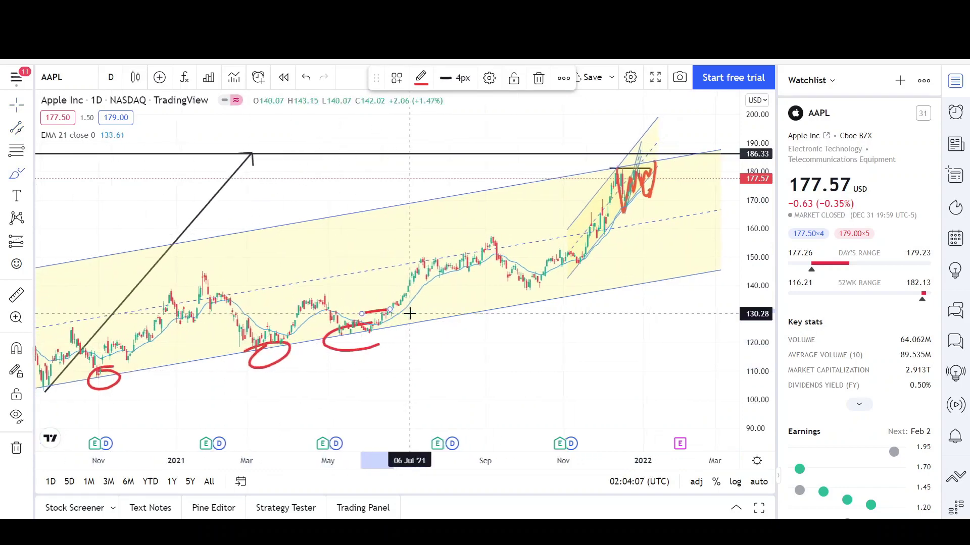
Mark in red the July, August and September 2021 highs near the channel's dashed midline, and circle the early December dip on it
{"action": "scroll", "coordinate": [409, 314], "scroll_direction": "up", "scroll_amount": 2}
{"action": "left_click_drag", "start_coordinate": [304, 256], "coordinate": [303, 253]}
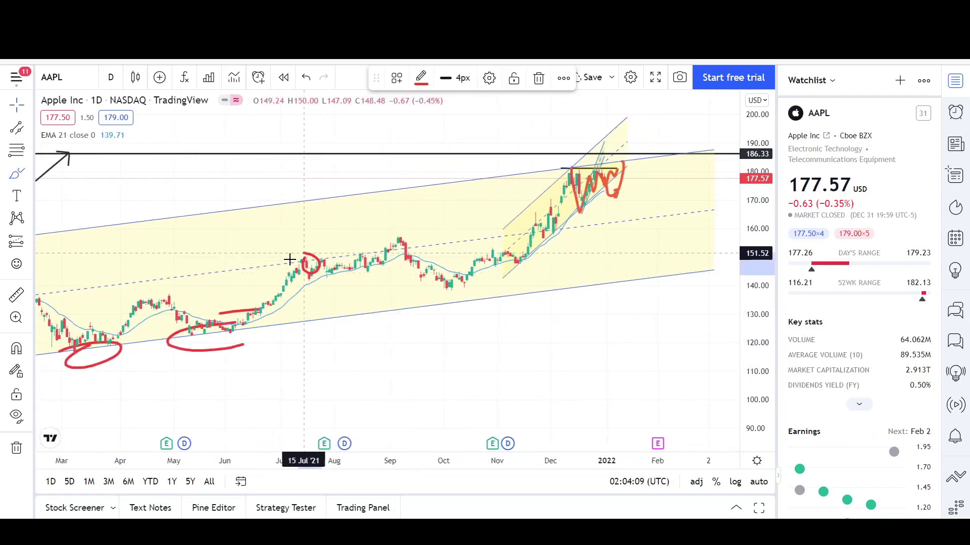
{"action": "mouse_move", "coordinate": [367, 249]}
{"action": "left_mouse_down"}
{"action": "mouse_move", "coordinate": [353, 271]}
{"action": "mouse_move", "coordinate": [348, 257]}
{"action": "left_mouse_up"}
{"action": "left_click_drag", "start_coordinate": [411, 236], "coordinate": [393, 259]}
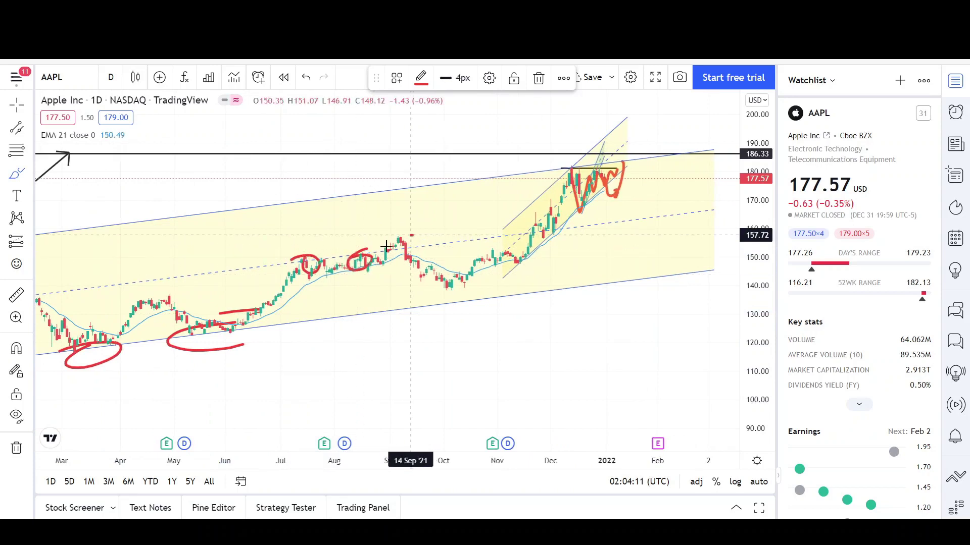
{"action": "left_click_drag", "start_coordinate": [534, 234], "coordinate": [540, 228]}
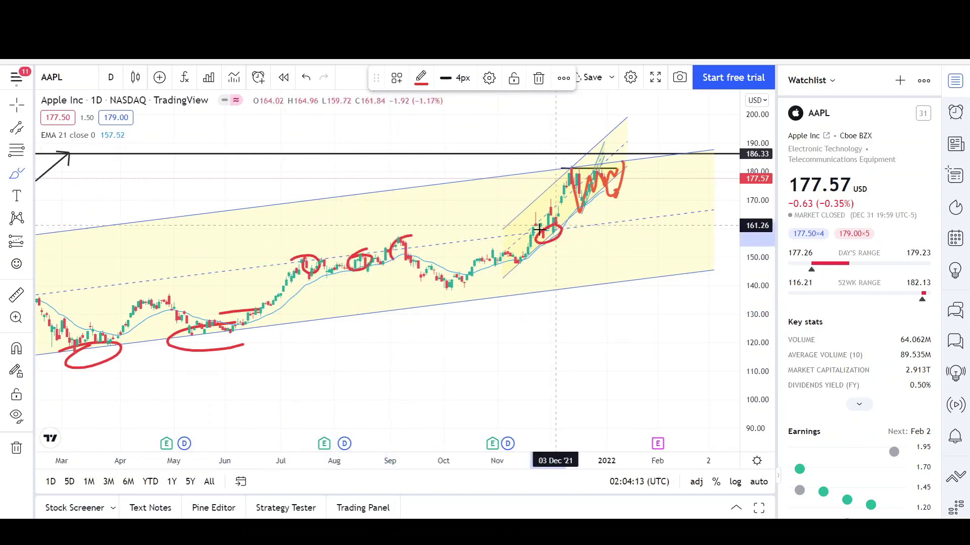
{"action": "scroll", "coordinate": [546, 239], "scroll_direction": "up", "scroll_amount": 5}
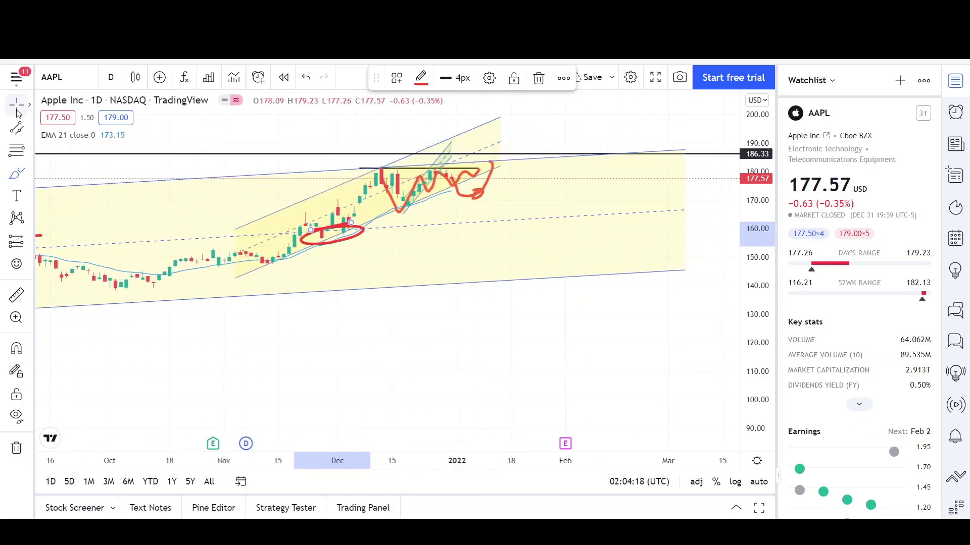
{"action": "scroll", "coordinate": [346, 260], "scroll_direction": "down", "scroll_amount": 6}
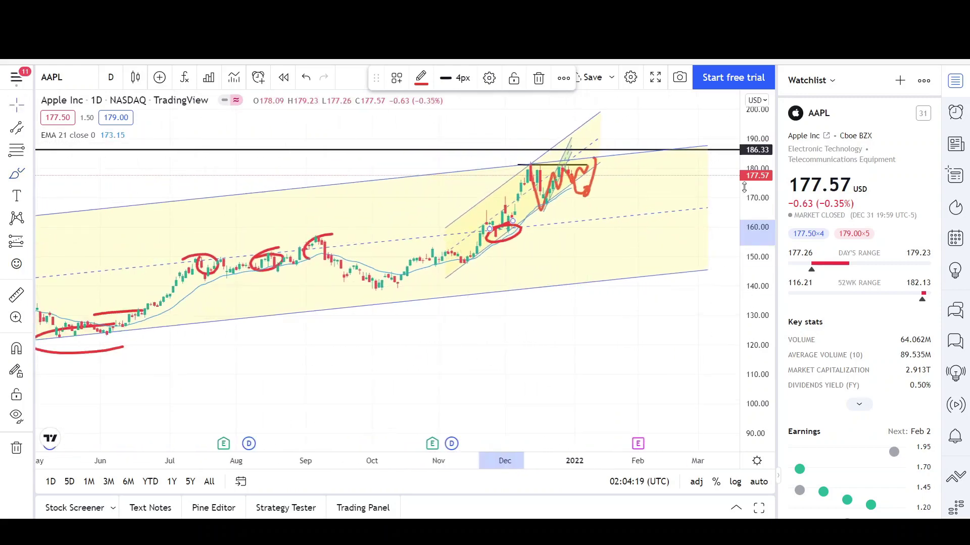
{"action": "left_click_drag", "start_coordinate": [743, 187], "coordinate": [613, 372]}
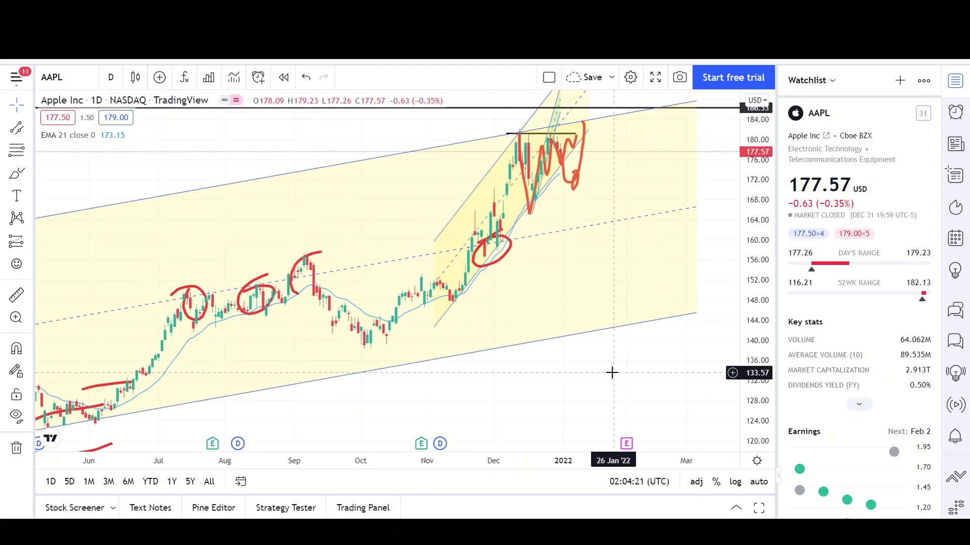
{"action": "left_click", "coordinate": [585, 335]}
{"action": "right_click", "coordinate": [586, 335]}
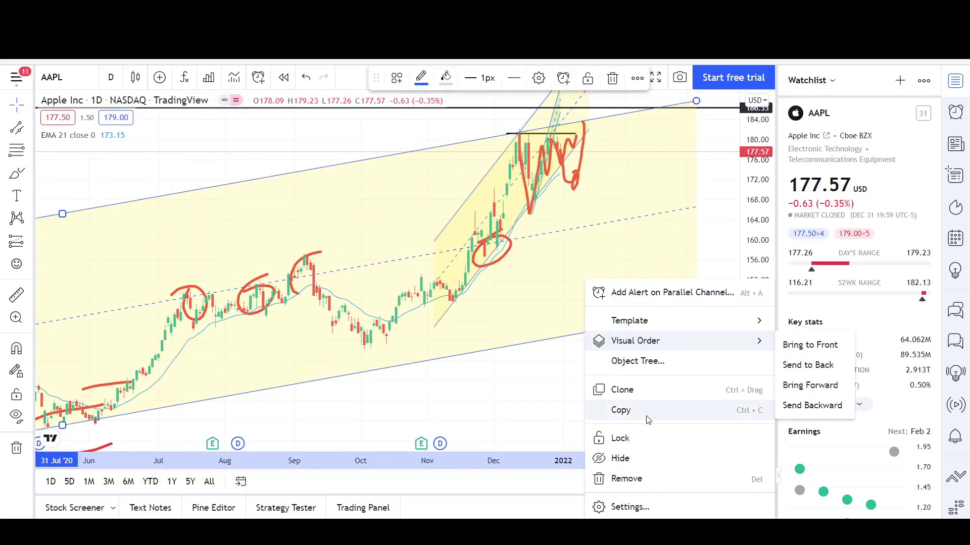
{"action": "left_click", "coordinate": [556, 392]}
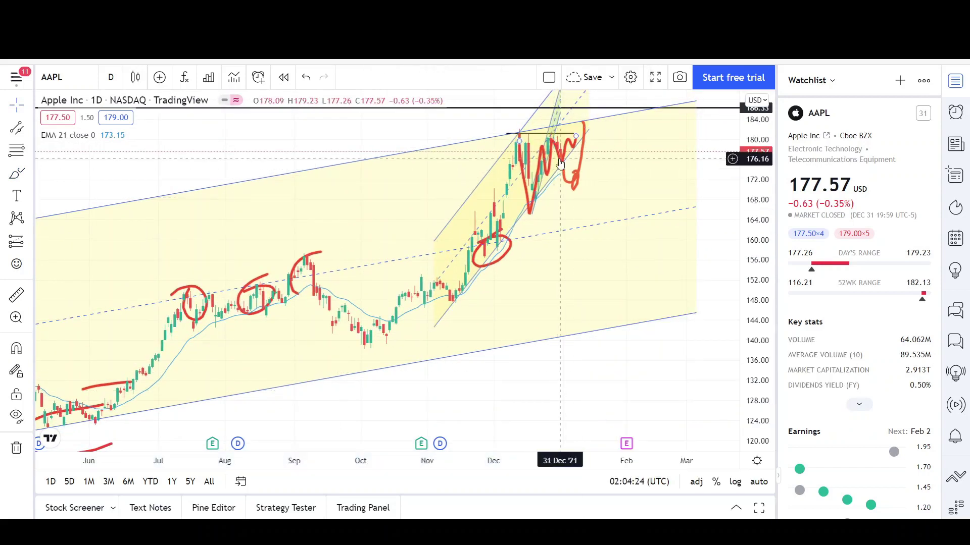
Change the fill of the steeper November–January channel from yellow to green
{"action": "left_click", "coordinate": [483, 181]}
{"action": "left_click", "coordinate": [446, 78]}
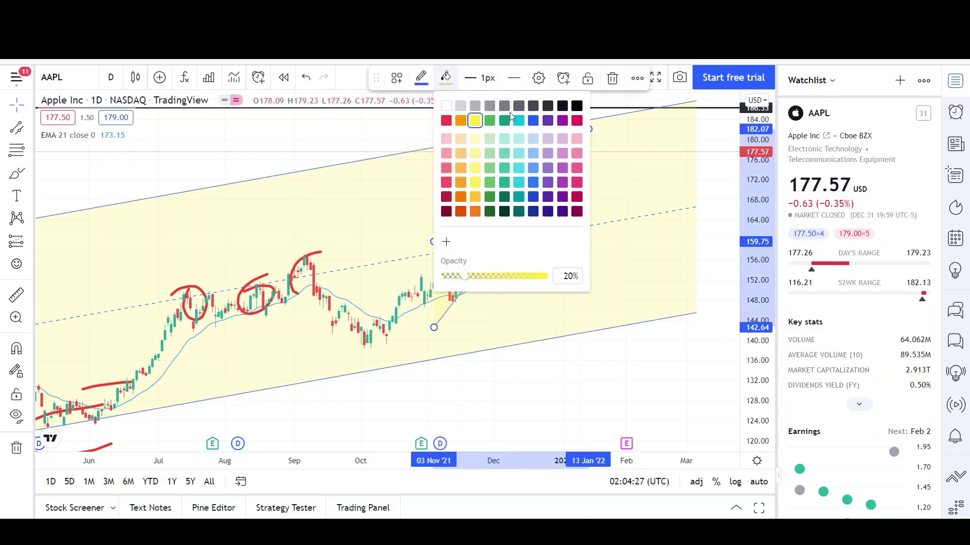
{"action": "left_click", "coordinate": [490, 120]}
{"action": "left_click", "coordinate": [531, 124]}
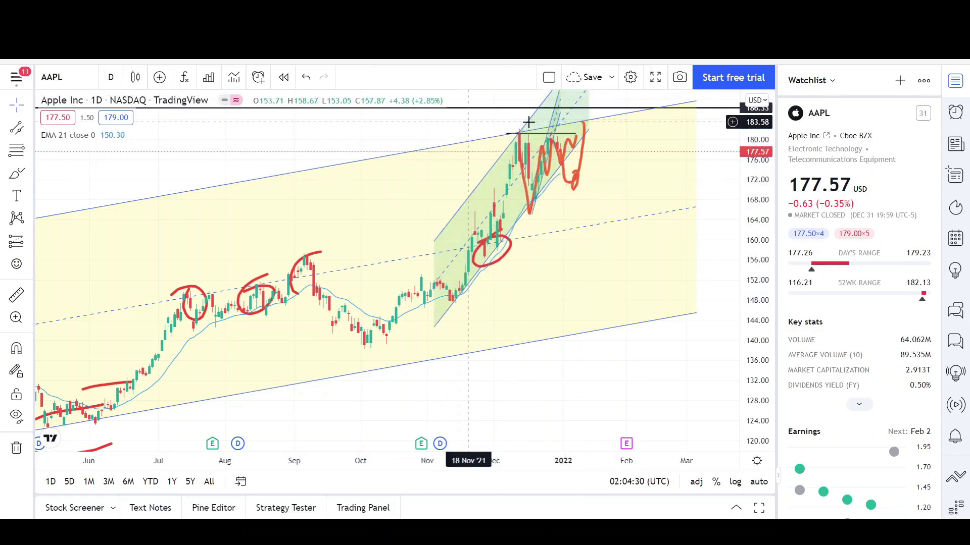
Circle in red a point on the wide channel's upper line in late July 2021 and one on its lower line in late January 2022
{"action": "scroll", "coordinate": [584, 124], "scroll_direction": "up", "scroll_amount": 5}
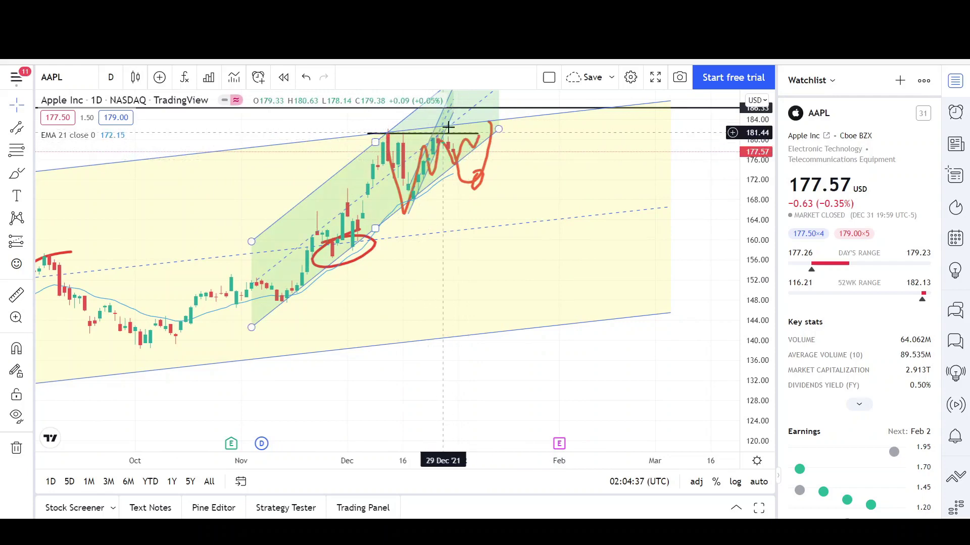
{"action": "scroll", "coordinate": [484, 149], "scroll_direction": "down", "scroll_amount": 6}
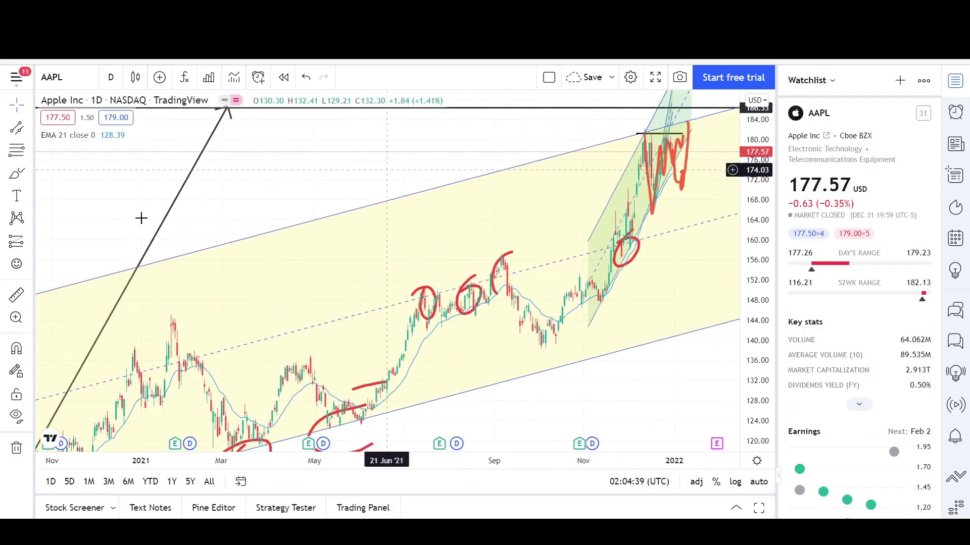
{"action": "left_click_drag", "start_coordinate": [448, 179], "coordinate": [413, 182]}
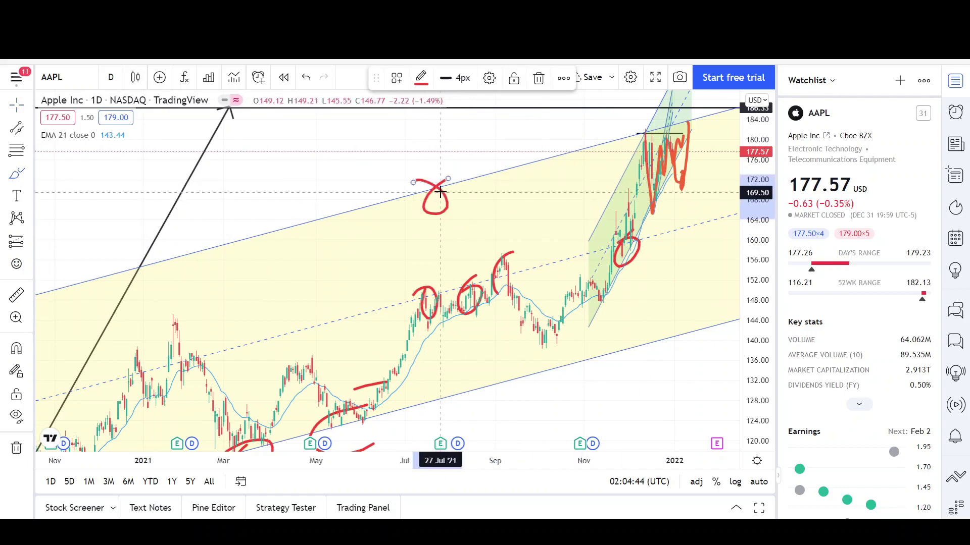
{"action": "mouse_move", "coordinate": [710, 319]}
{"action": "left_mouse_down"}
{"action": "mouse_move", "coordinate": [704, 347]}
{"action": "mouse_move", "coordinate": [695, 323]}
{"action": "left_mouse_up"}
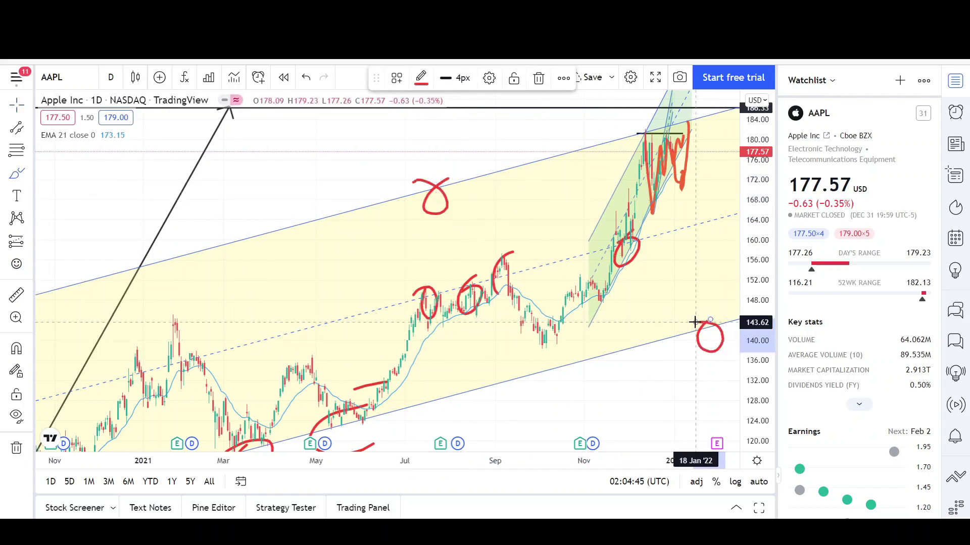
Brush a red projected decline from the 186.33 line in mid-January to about 166, up to about 174, and down to about 150
{"action": "scroll", "coordinate": [638, 331], "scroll_direction": "down", "scroll_amount": 3}
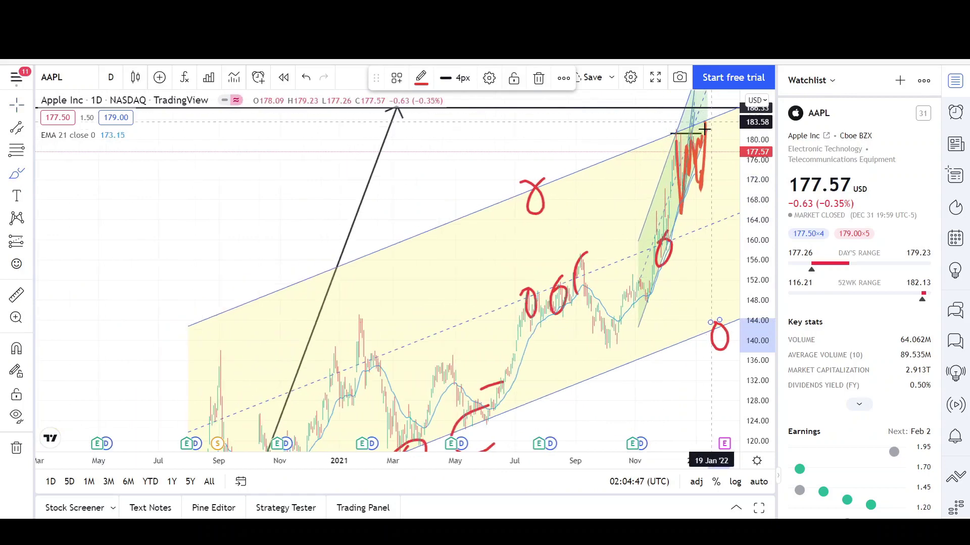
{"action": "scroll", "coordinate": [704, 129], "scroll_direction": "up", "scroll_amount": 6}
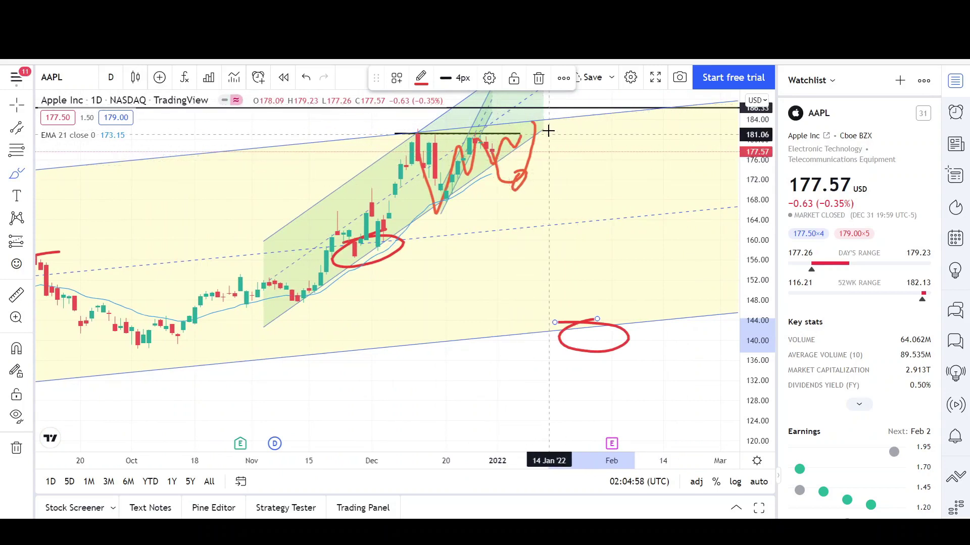
{"action": "mouse_move", "coordinate": [542, 103]}
{"action": "left_mouse_down"}
{"action": "mouse_move", "coordinate": [620, 201]}
{"action": "mouse_move", "coordinate": [668, 162]}
{"action": "mouse_move", "coordinate": [720, 287]}
{"action": "left_mouse_up"}
Extend the wide channel's forward end to about mid-April 2022, with its lower line ending at about 148
{"action": "scroll", "coordinate": [662, 336], "scroll_direction": "down", "scroll_amount": 6}
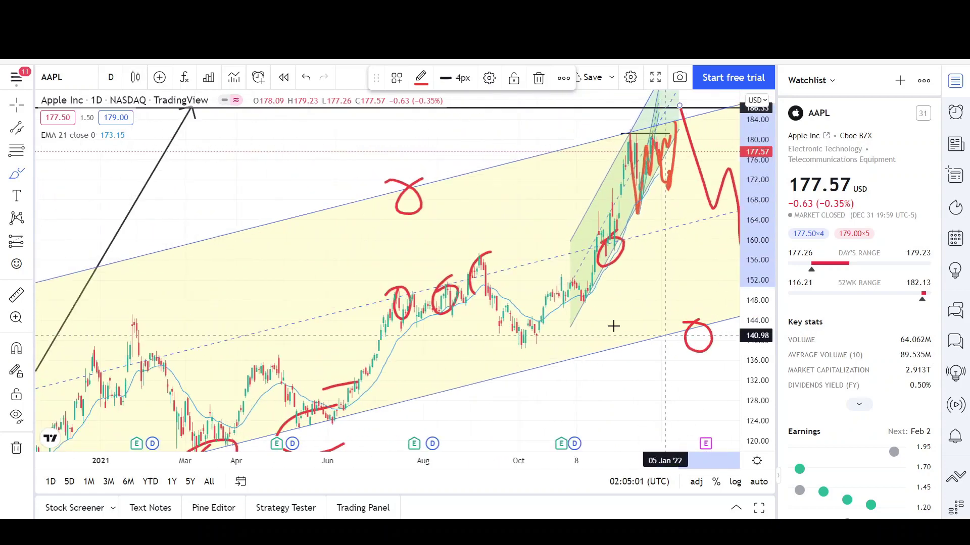
{"action": "scroll", "coordinate": [574, 327], "scroll_direction": "down", "scroll_amount": 3}
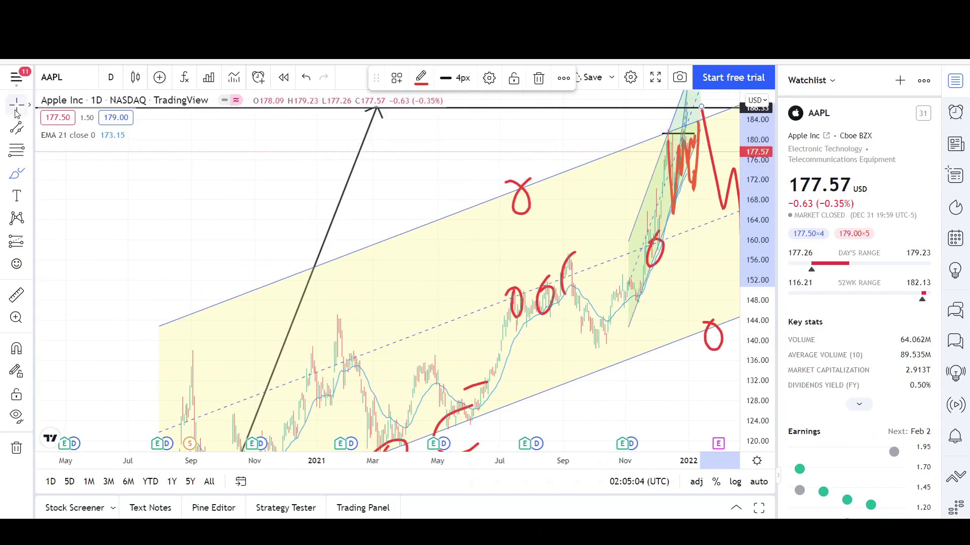
{"action": "left_click", "coordinate": [398, 164]}
{"action": "scroll", "coordinate": [505, 227], "scroll_direction": "right", "scroll_amount": 2}
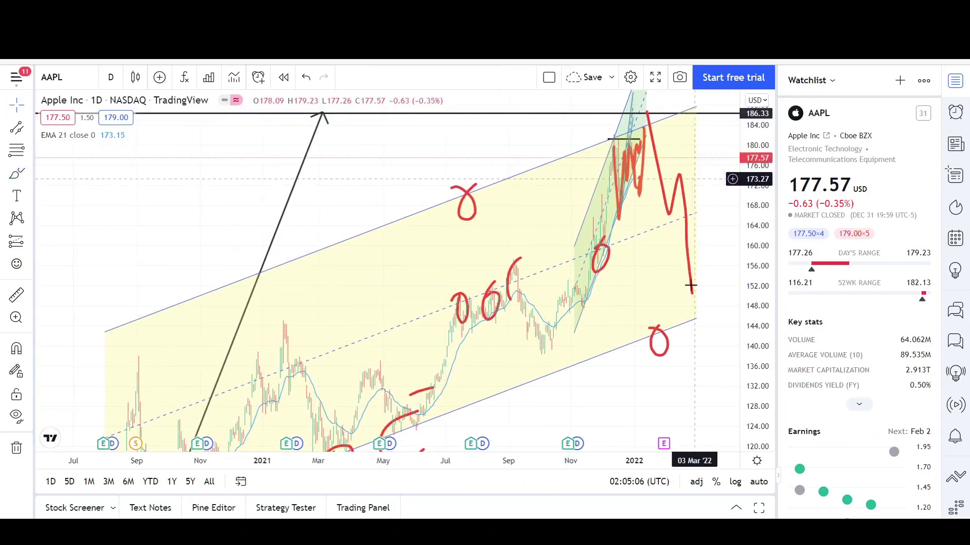
{"action": "scroll", "coordinate": [693, 323], "scroll_direction": "up", "scroll_amount": 4}
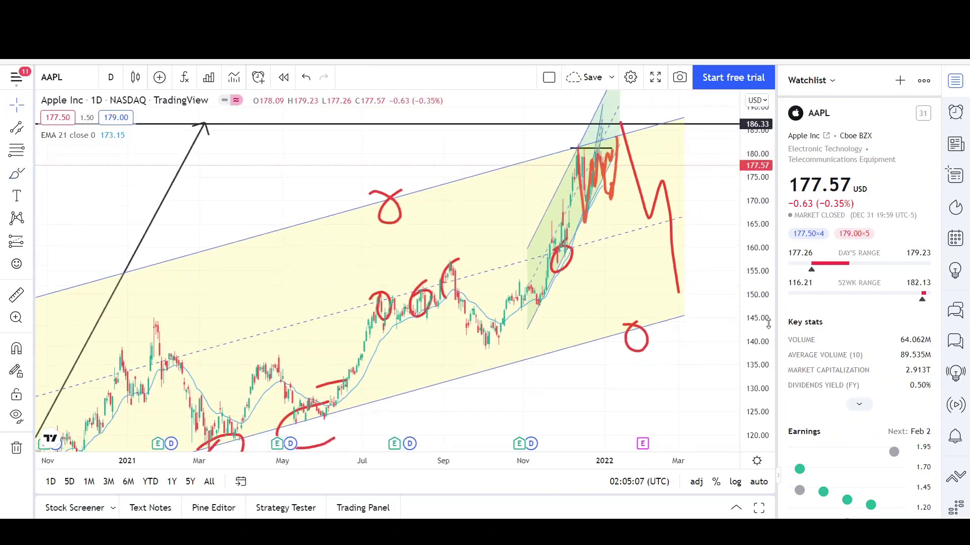
{"action": "scroll", "coordinate": [657, 328], "scroll_direction": "right", "scroll_amount": 2}
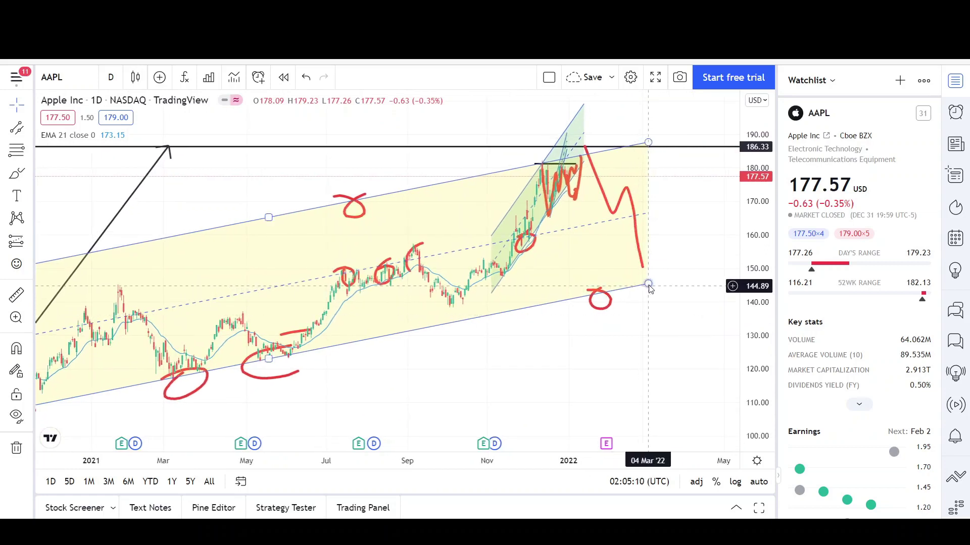
{"action": "left_click", "coordinate": [649, 287]}
{"action": "left_click_drag", "start_coordinate": [648, 285], "coordinate": [706, 281]}
{"action": "left_click", "coordinate": [615, 324]}
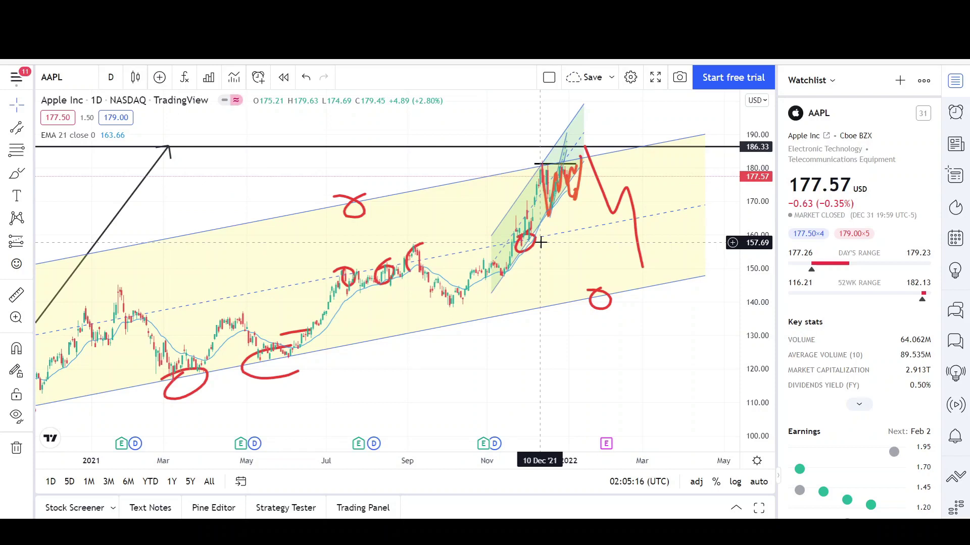
{"action": "scroll", "coordinate": [543, 245], "scroll_direction": "up", "scroll_amount": 4}
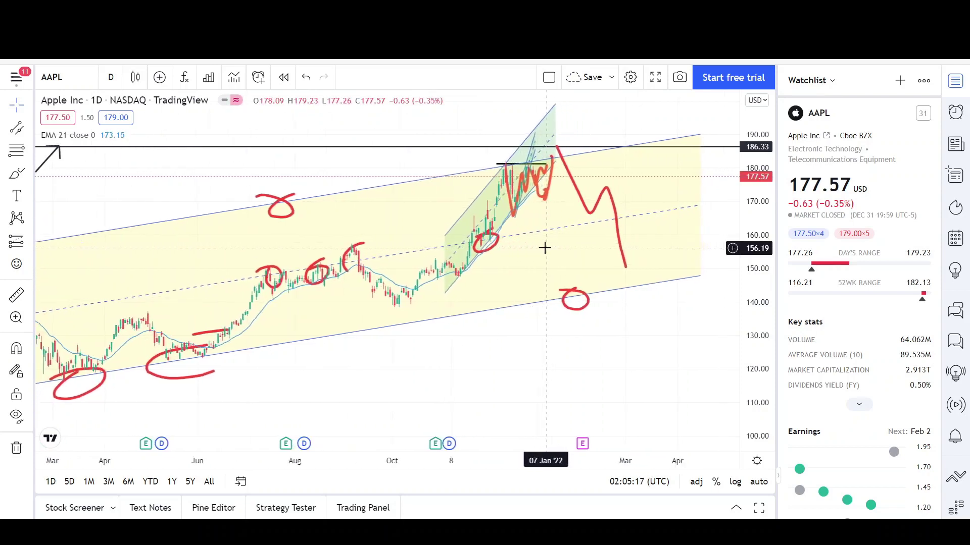
{"action": "scroll", "coordinate": [544, 247], "scroll_direction": "up", "scroll_amount": 3}
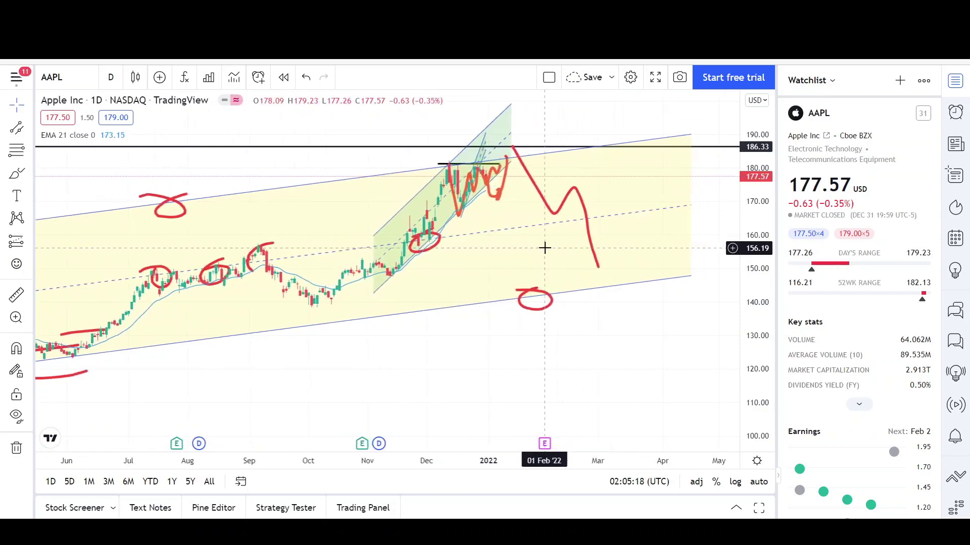
{"action": "left_click", "coordinate": [480, 180]}
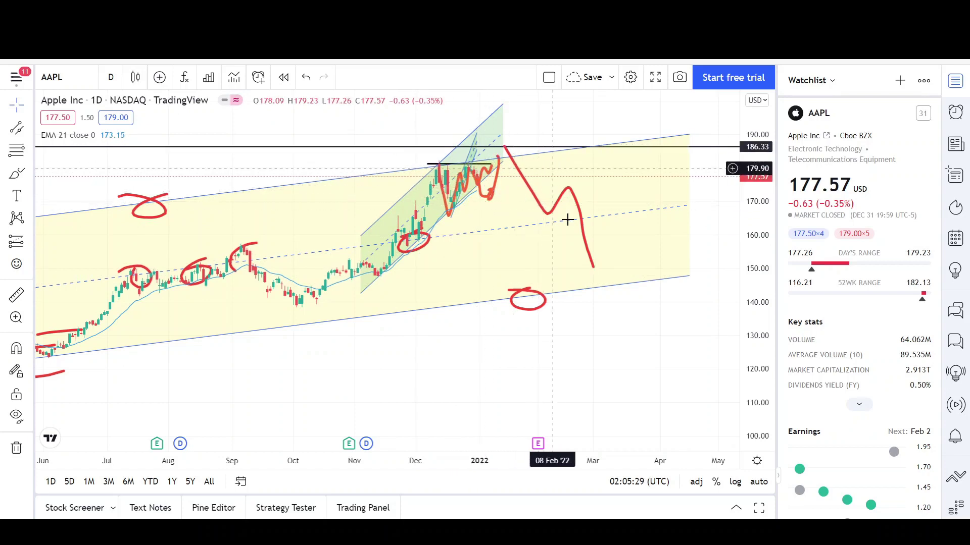
Brush a red zigzag decline from about 180 at the latest candle down to about 159 in late January 2022
{"action": "scroll", "coordinate": [463, 167], "scroll_direction": "up", "scroll_amount": 2}
{"action": "scroll", "coordinate": [464, 168], "scroll_direction": "up", "scroll_amount": 2}
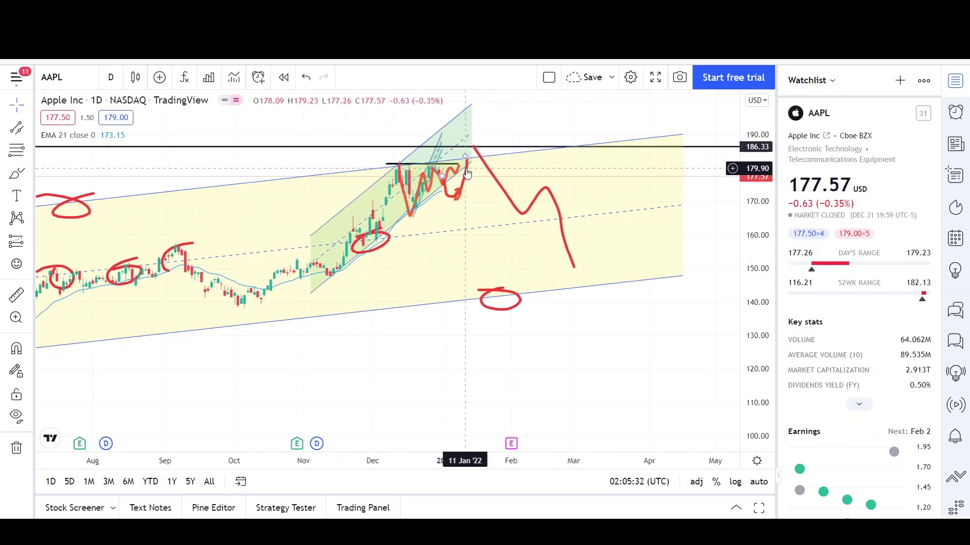
{"action": "left_click", "coordinate": [459, 175]}
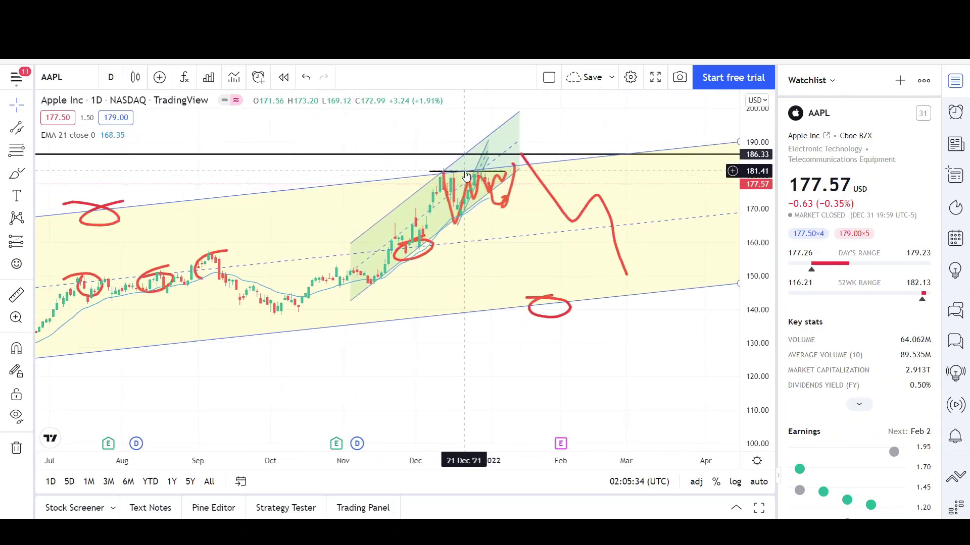
{"action": "left_click", "coordinate": [474, 172]}
{"action": "scroll", "coordinate": [474, 174], "scroll_direction": "up", "scroll_amount": 1}
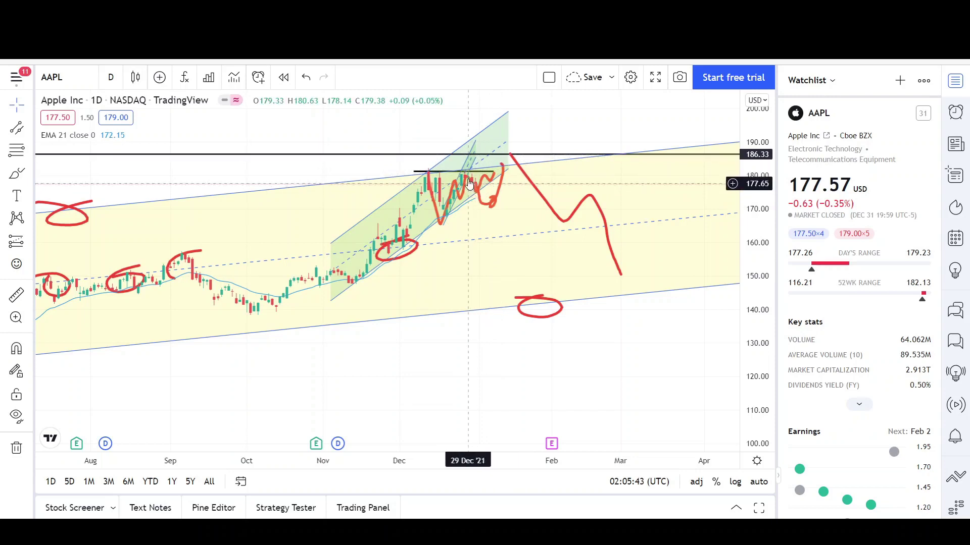
{"action": "left_click", "coordinate": [17, 176]}
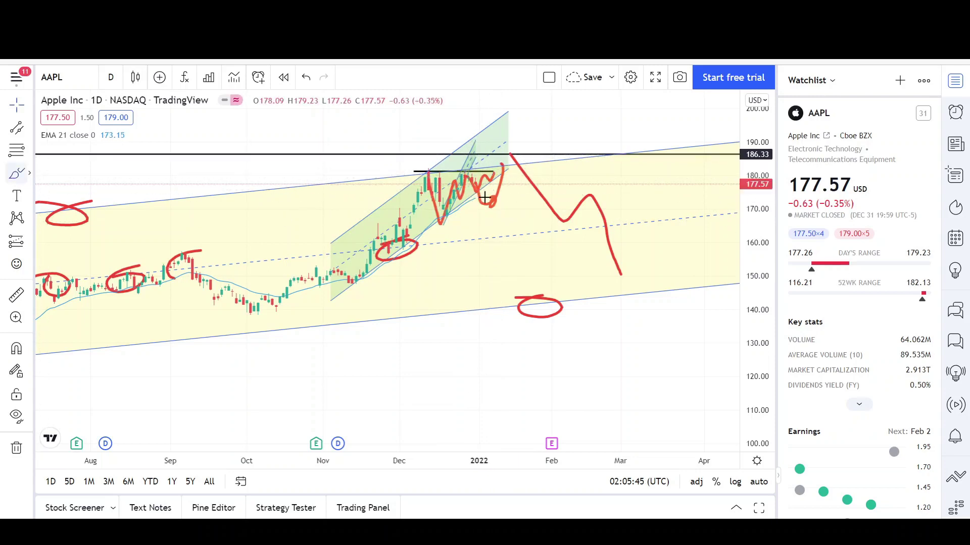
{"action": "left_click_drag", "start_coordinate": [473, 174], "coordinate": [505, 215]}
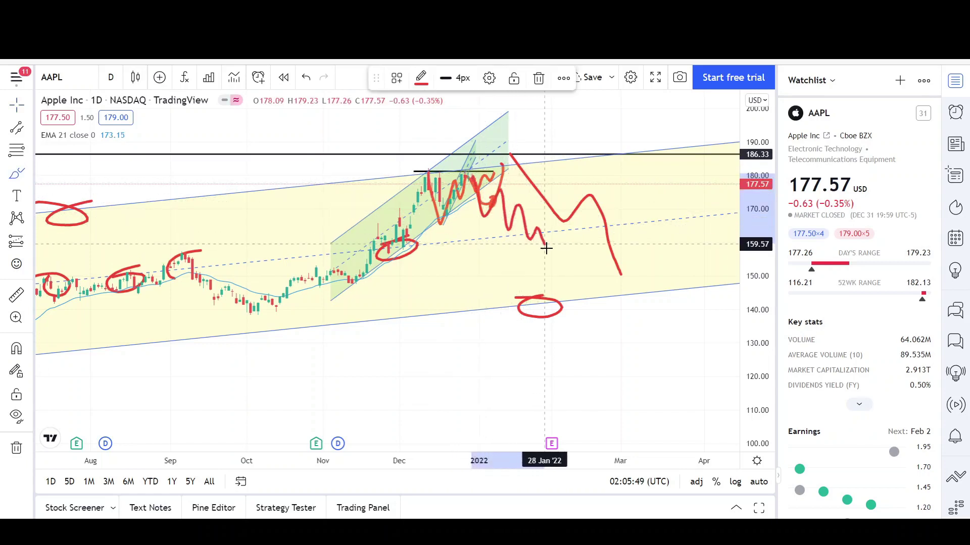
{"action": "scroll", "coordinate": [469, 205], "scroll_direction": "up", "scroll_amount": 1}
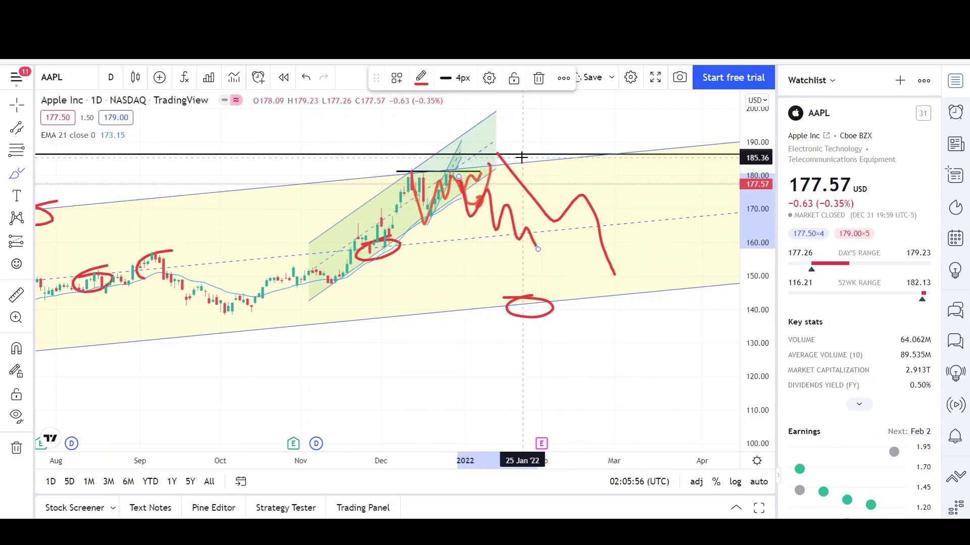
{"action": "scroll", "coordinate": [517, 260], "scroll_direction": "down", "scroll_amount": 6}
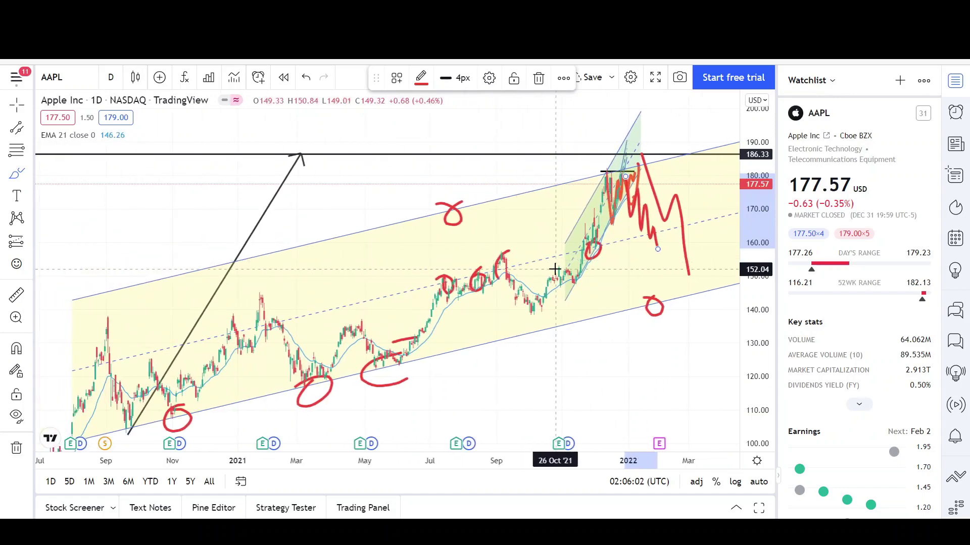
On the weekly chart, circle in red the price lows around late March and late May 2021
{"action": "scroll", "coordinate": [555, 269], "scroll_direction": "up", "scroll_amount": 2}
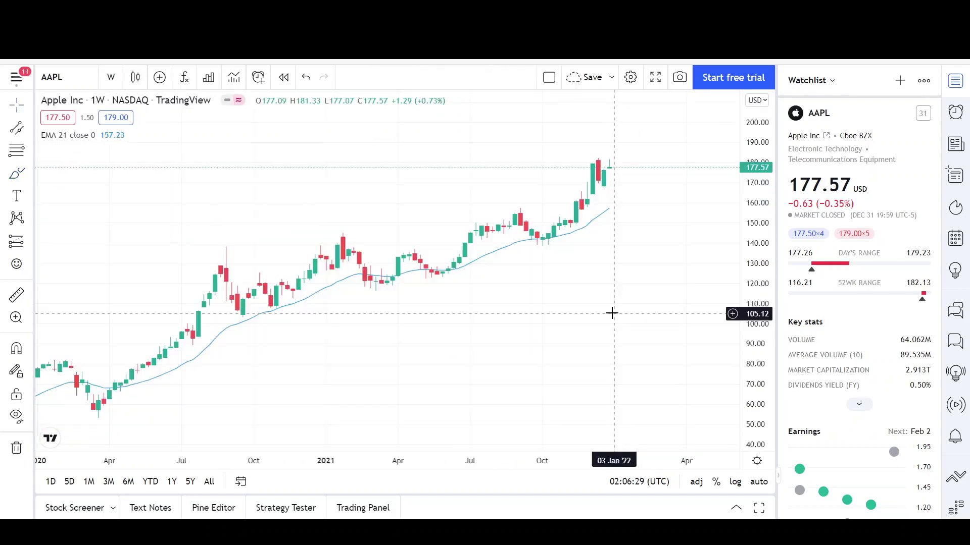
{"action": "scroll", "coordinate": [612, 328], "scroll_direction": "down", "scroll_amount": 1}
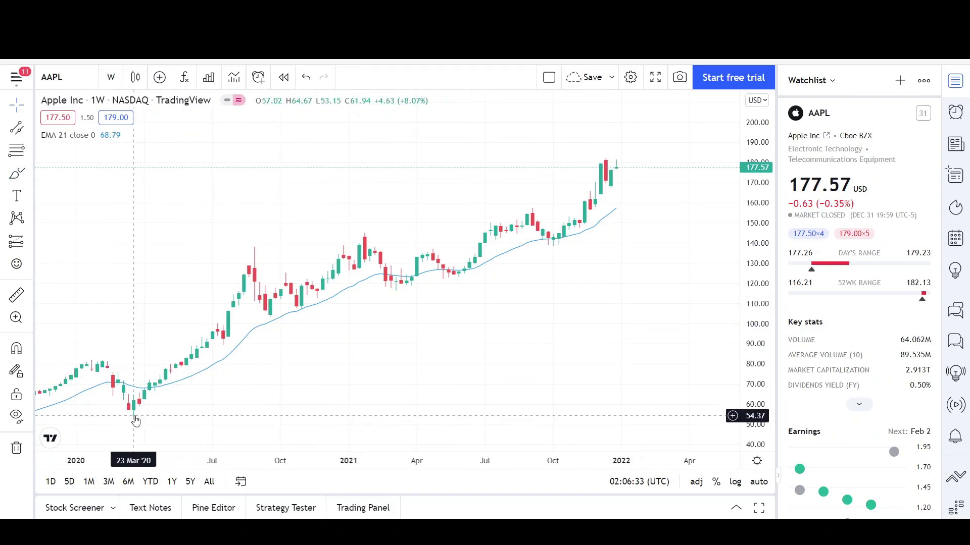
{"action": "scroll", "coordinate": [135, 421], "scroll_direction": "down", "scroll_amount": 1}
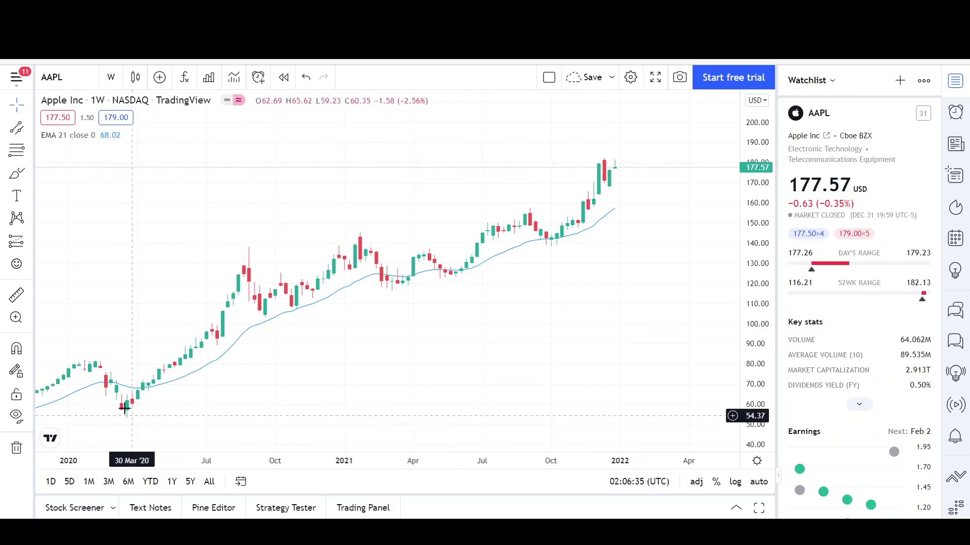
{"action": "mouse_move", "coordinate": [395, 273]}
{"action": "left_mouse_down"}
{"action": "mouse_move", "coordinate": [394, 293]}
{"action": "mouse_move", "coordinate": [392, 270]}
{"action": "mouse_move", "coordinate": [436, 270]}
{"action": "left_mouse_up"}
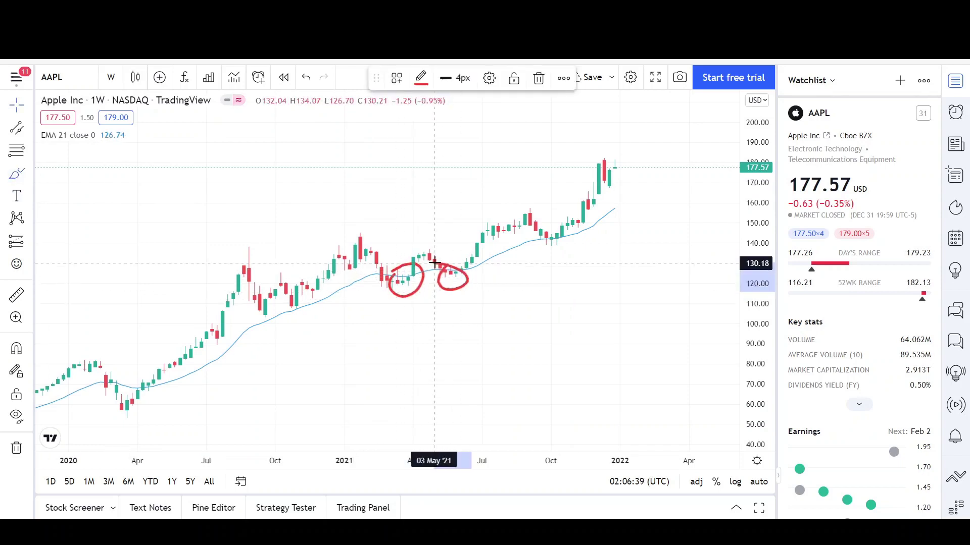
Mark in red the weekly highs of August 2020, January 2021, early September 2021 and December 2021
{"action": "left_click_drag", "start_coordinate": [245, 253], "coordinate": [234, 251]}
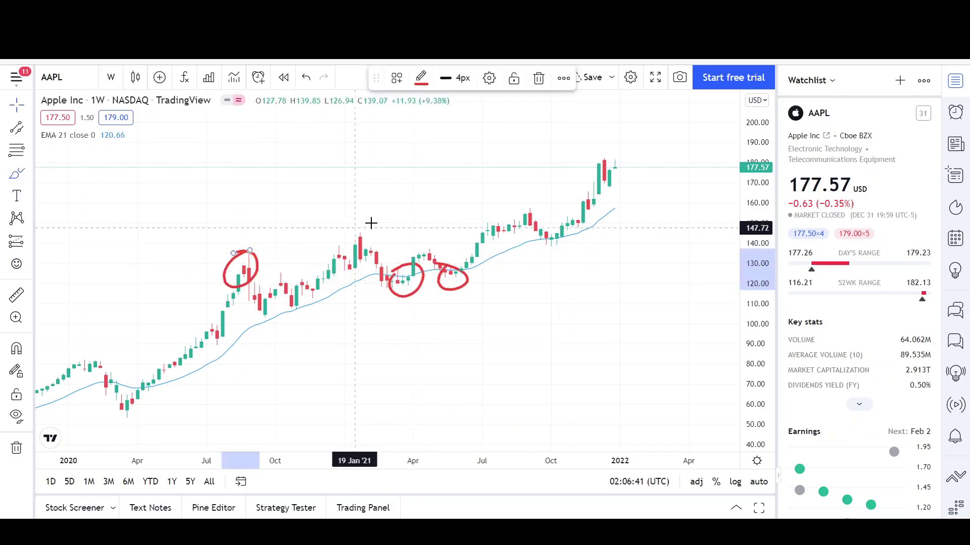
{"action": "left_click_drag", "start_coordinate": [374, 226], "coordinate": [349, 235]}
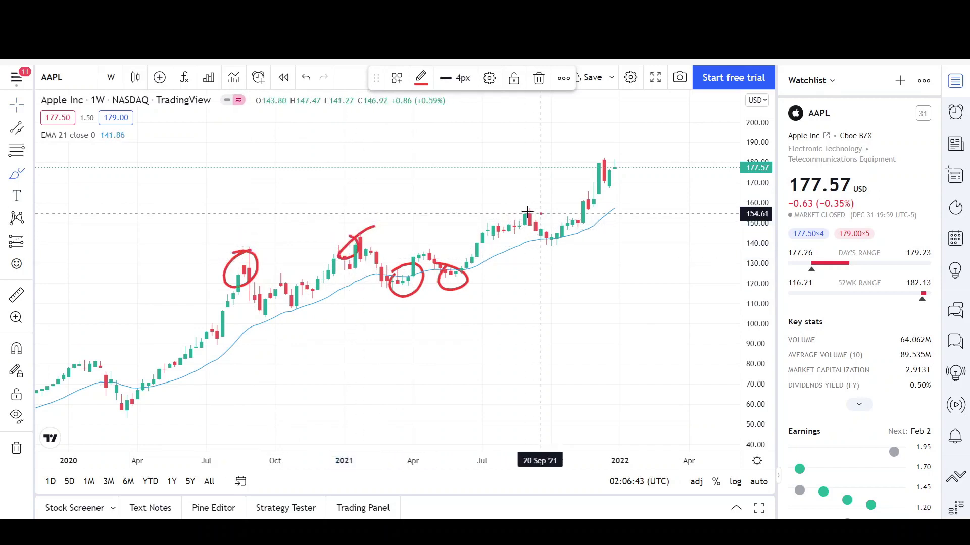
{"action": "left_click_drag", "start_coordinate": [538, 216], "coordinate": [536, 213]}
{"action": "mouse_move", "coordinate": [609, 155]}
{"action": "left_mouse_down"}
{"action": "mouse_move", "coordinate": [618, 163]}
{"action": "mouse_move", "coordinate": [588, 160]}
{"action": "left_mouse_up"}
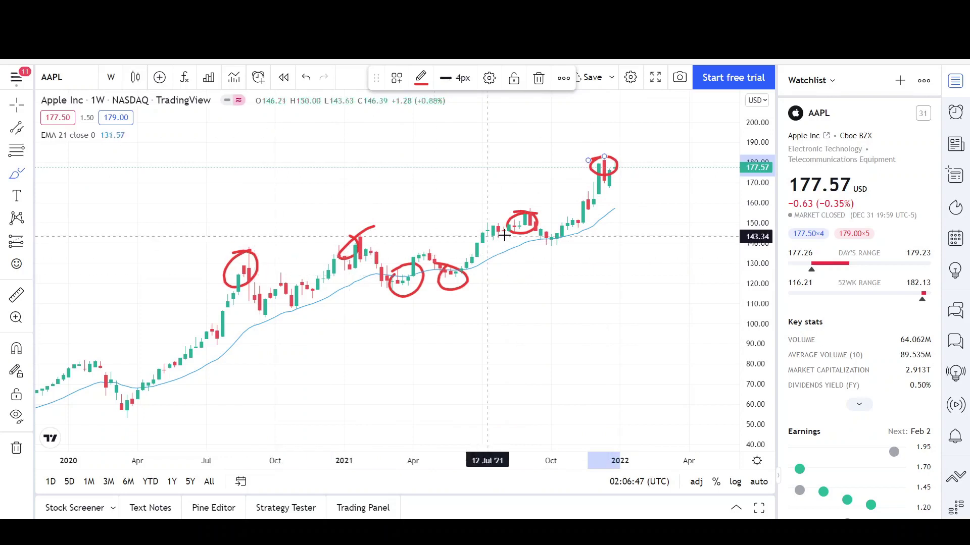
Delete the red circle around the December 2021 weekly high
{"action": "scroll", "coordinate": [617, 217], "scroll_direction": "up", "scroll_amount": 2}
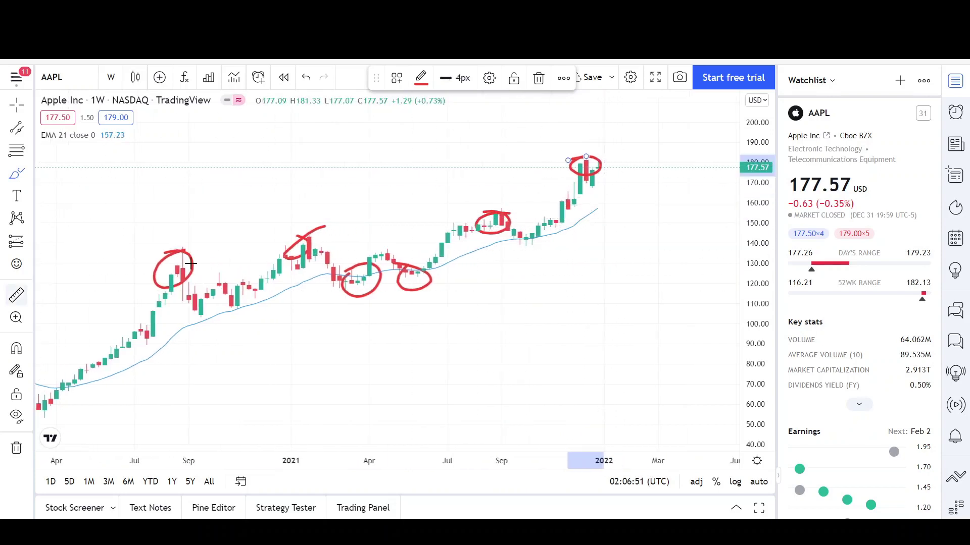
{"action": "scroll", "coordinate": [433, 201], "scroll_direction": "up", "scroll_amount": 4}
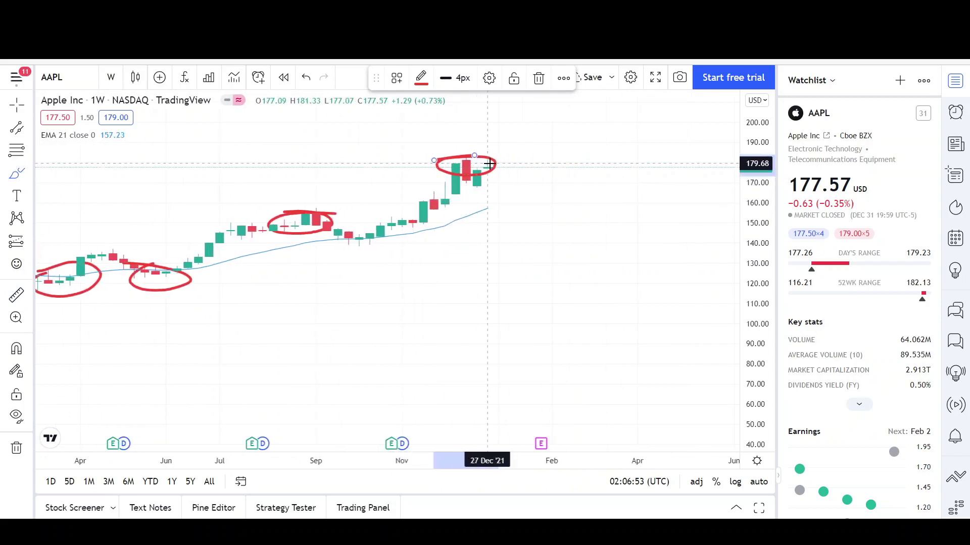
{"action": "scroll", "coordinate": [487, 214], "scroll_direction": "down", "scroll_amount": 2}
{"action": "left_click_drag", "start_coordinate": [488, 214], "coordinate": [543, 165]}
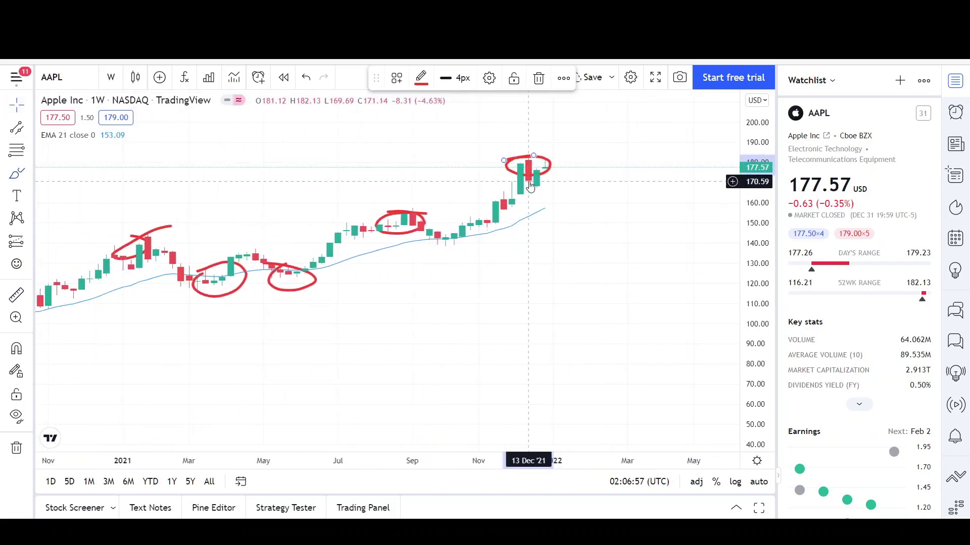
{"action": "left_click", "coordinate": [531, 179]}
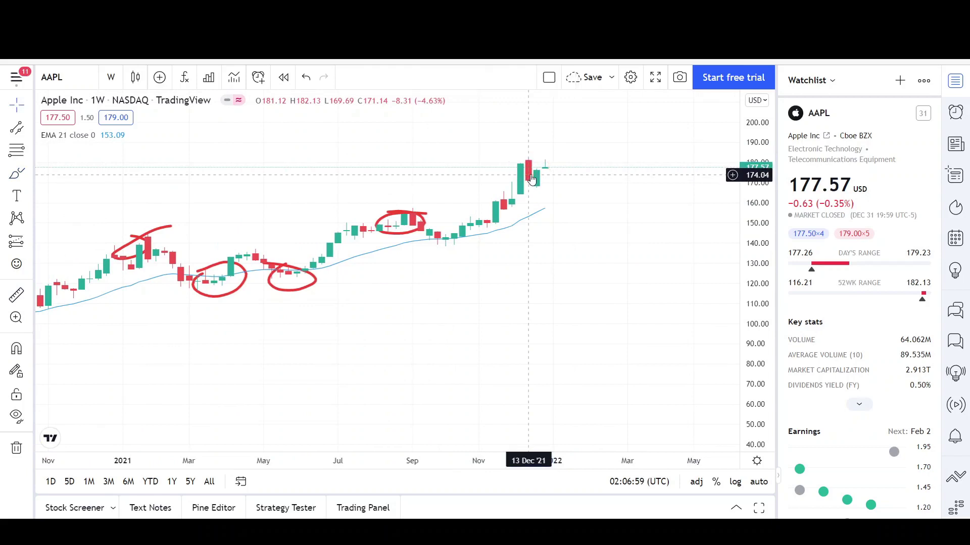
Draw a parallel channel with its lower line from about 90 on 6 July 2020 to 159 on 28 March 2022, its upper line along the highs
{"action": "scroll", "coordinate": [530, 207], "scroll_direction": "up", "scroll_amount": 4}
{"action": "left_click_drag", "start_coordinate": [453, 238], "coordinate": [508, 188]}
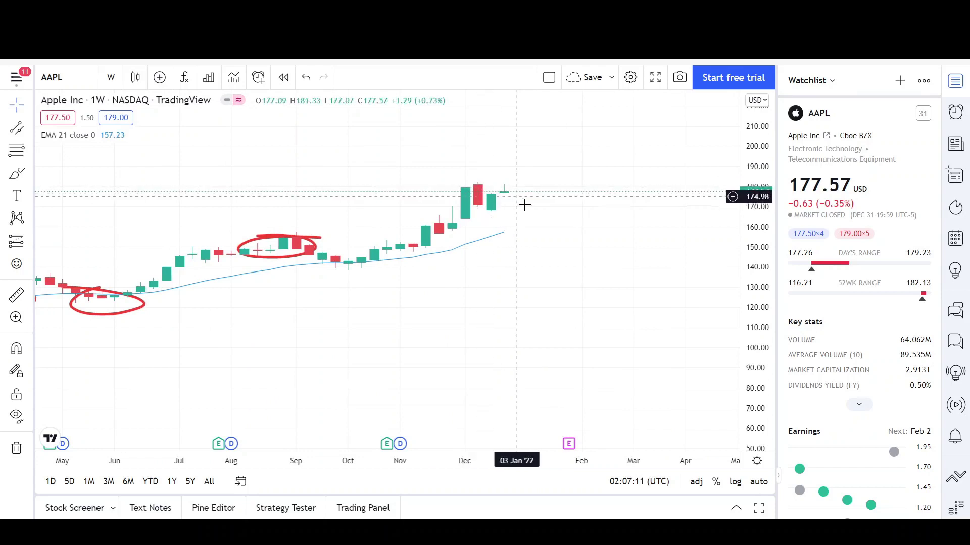
{"action": "scroll", "coordinate": [524, 205], "scroll_direction": "down", "scroll_amount": 2}
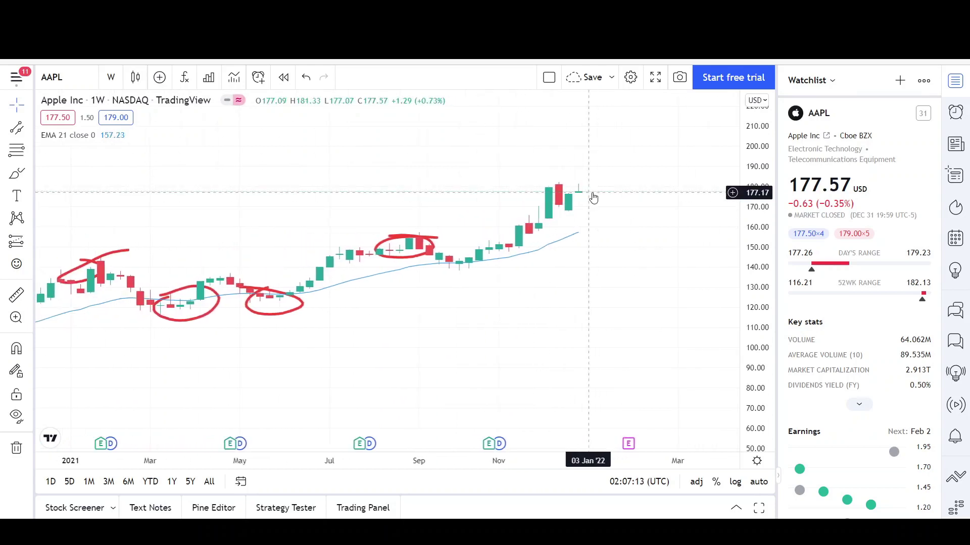
{"action": "scroll", "coordinate": [594, 202], "scroll_direction": "down", "scroll_amount": 3}
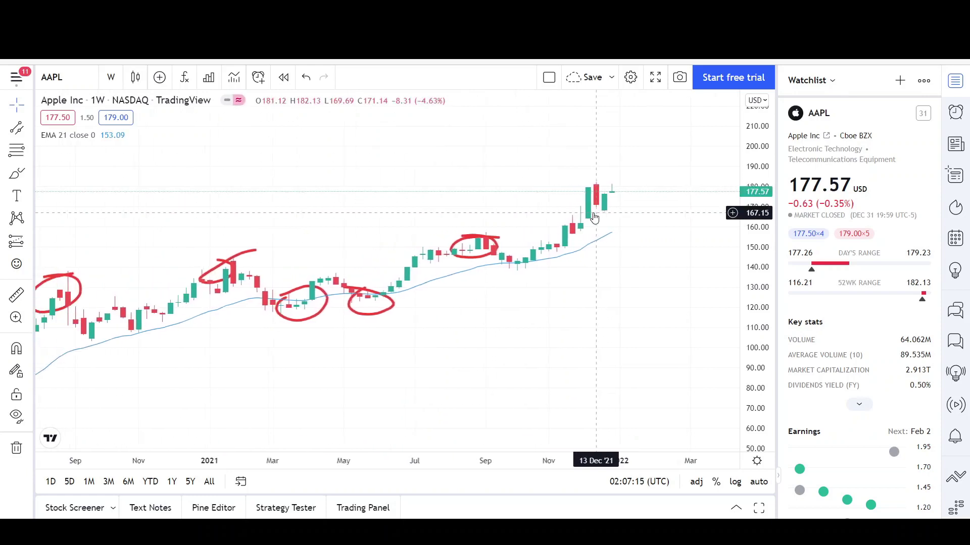
{"action": "scroll", "coordinate": [595, 217], "scroll_direction": "down", "scroll_amount": 2}
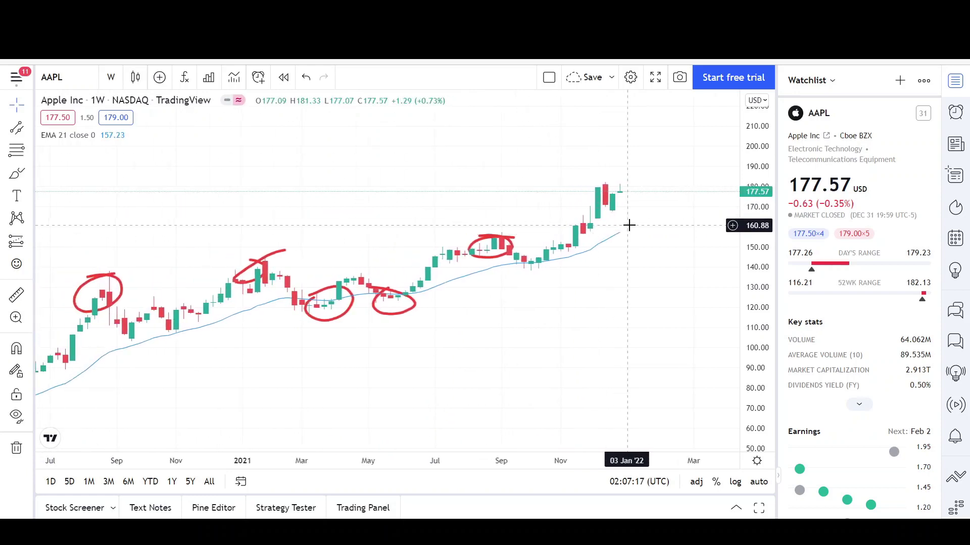
{"action": "scroll", "coordinate": [663, 203], "scroll_direction": "down", "scroll_amount": 2}
{"action": "scroll", "coordinate": [665, 204], "scroll_direction": "down", "scroll_amount": 5}
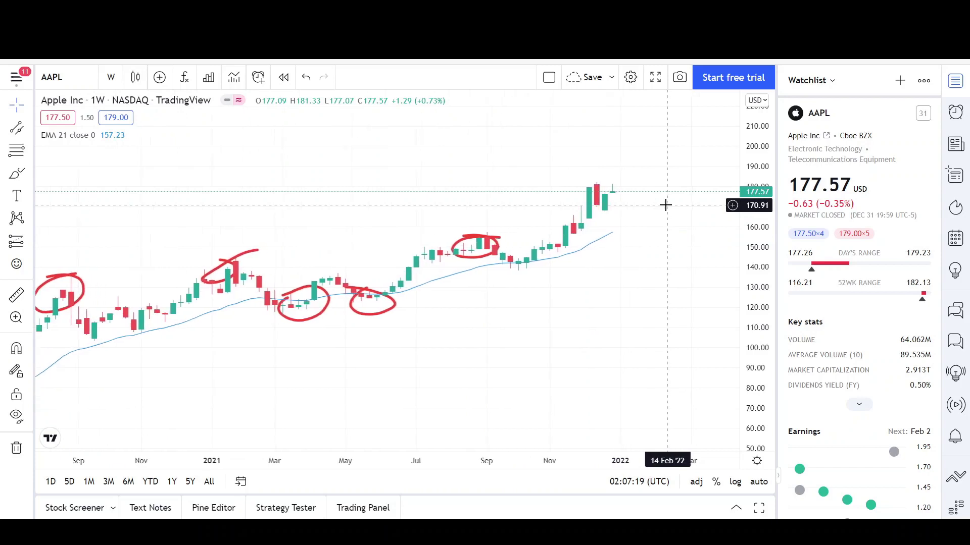
{"action": "left_click", "coordinate": [21, 133]}
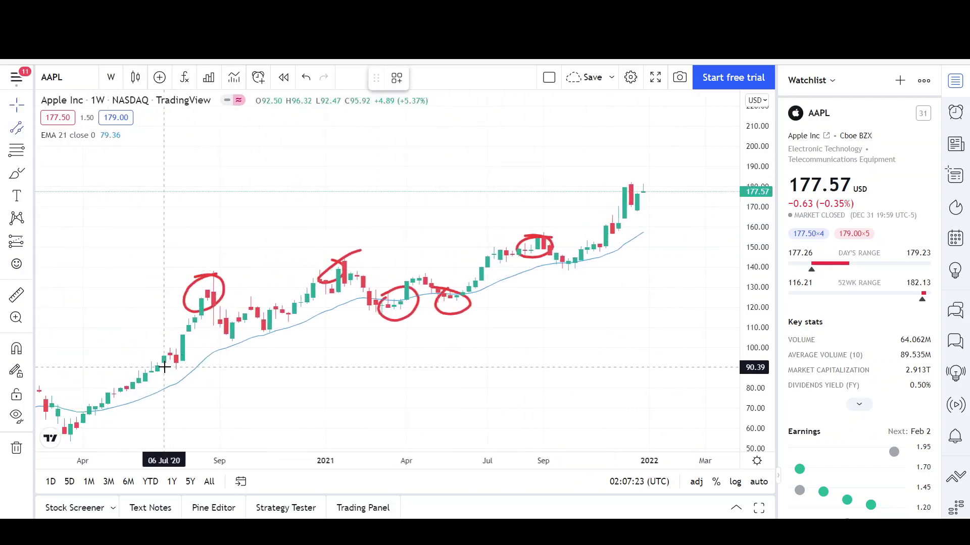
{"action": "left_click", "coordinate": [164, 367]}
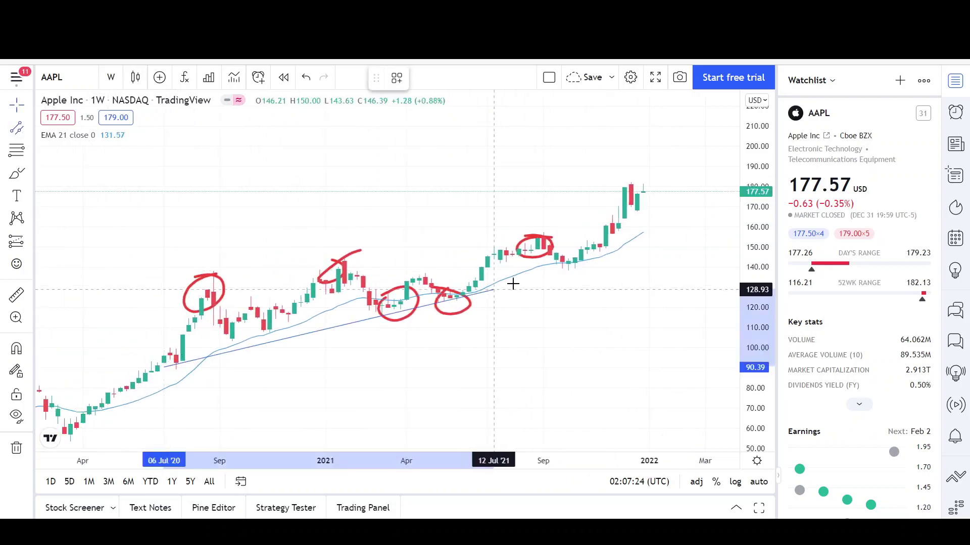
{"action": "left_click", "coordinate": [722, 229]}
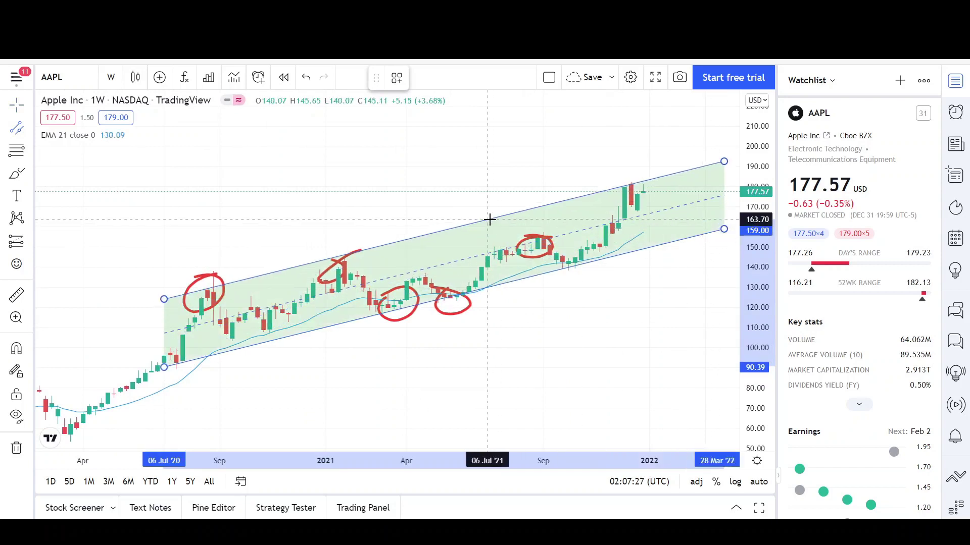
{"action": "left_click", "coordinate": [490, 221]}
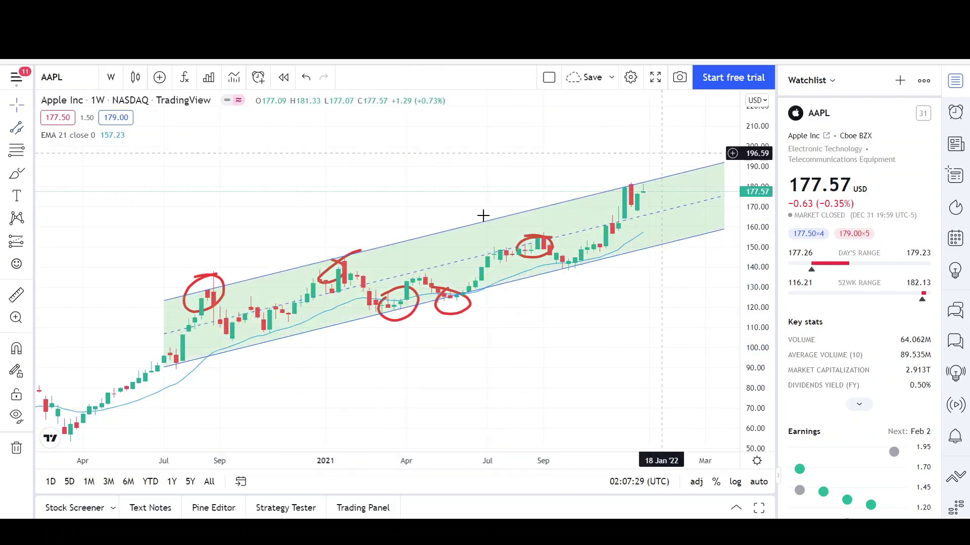
Brush in red the fall from the January 2021 high to the March low, and circle the latest candle near the channel's upper line
{"action": "left_click", "coordinate": [17, 173]}
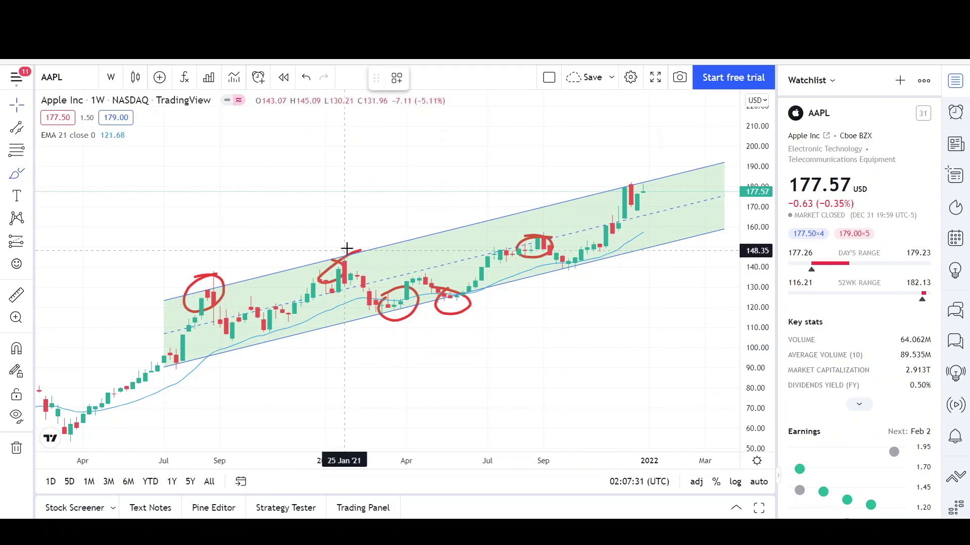
{"action": "mouse_move", "coordinate": [333, 274]}
{"action": "left_mouse_down"}
{"action": "mouse_move", "coordinate": [340, 259]}
{"action": "mouse_move", "coordinate": [372, 288]}
{"action": "mouse_move", "coordinate": [413, 304]}
{"action": "left_mouse_up"}
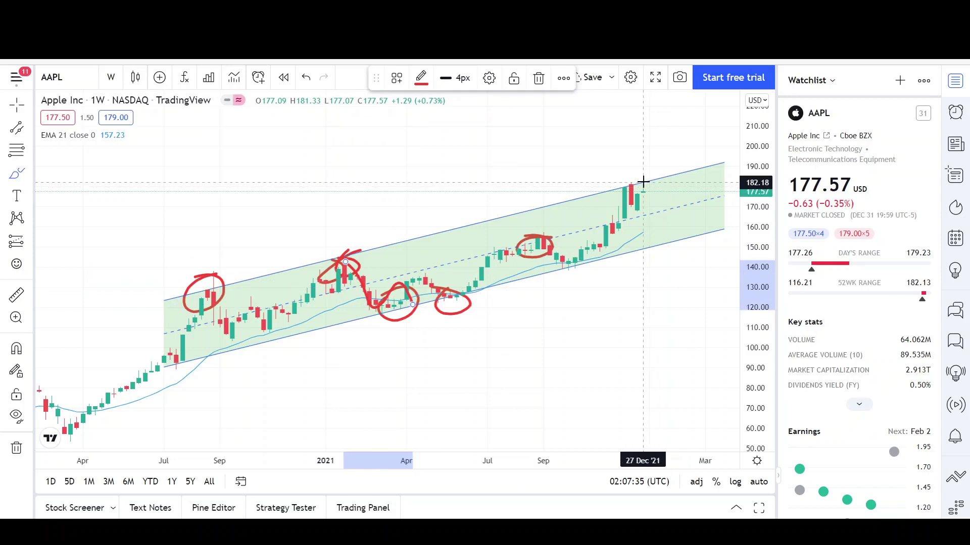
{"action": "mouse_move", "coordinate": [643, 182]}
{"action": "left_mouse_down"}
{"action": "mouse_move", "coordinate": [649, 191]}
{"action": "mouse_move", "coordinate": [640, 184]}
{"action": "left_mouse_up"}
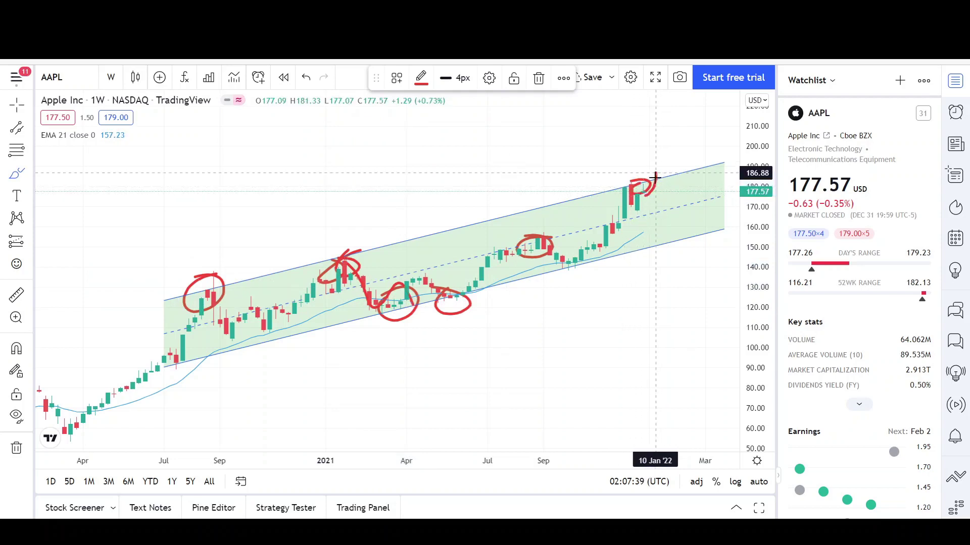
Brush a red projection from about 186 in January 2022 to 172, 182 and about 157 in March, plus a nearly flat line below the channel
{"action": "mouse_move", "coordinate": [655, 177]}
{"action": "left_mouse_down"}
{"action": "mouse_move", "coordinate": [692, 190]}
{"action": "mouse_move", "coordinate": [718, 233]}
{"action": "left_mouse_up"}
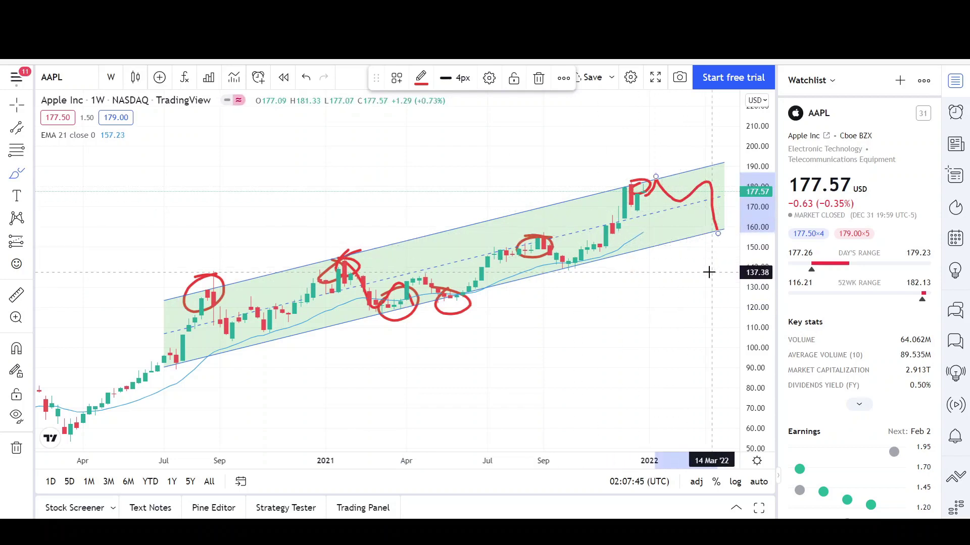
{"action": "left_click_drag", "start_coordinate": [705, 273], "coordinate": [531, 285]}
Measure the projected drop from the channel's upper line at about 186 on 10 January 2022 towards its lower line
{"action": "left_click", "coordinate": [17, 295]}
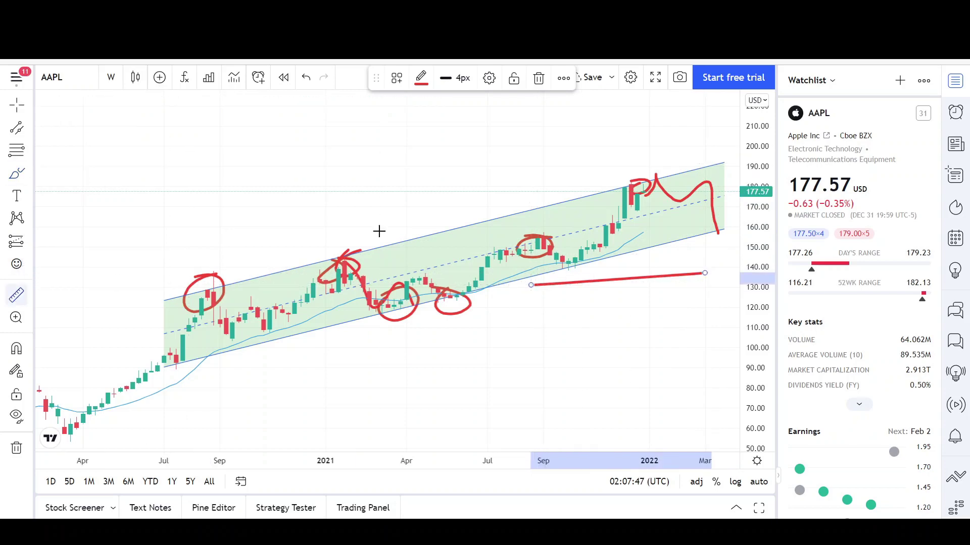
{"action": "left_click", "coordinate": [656, 175]}
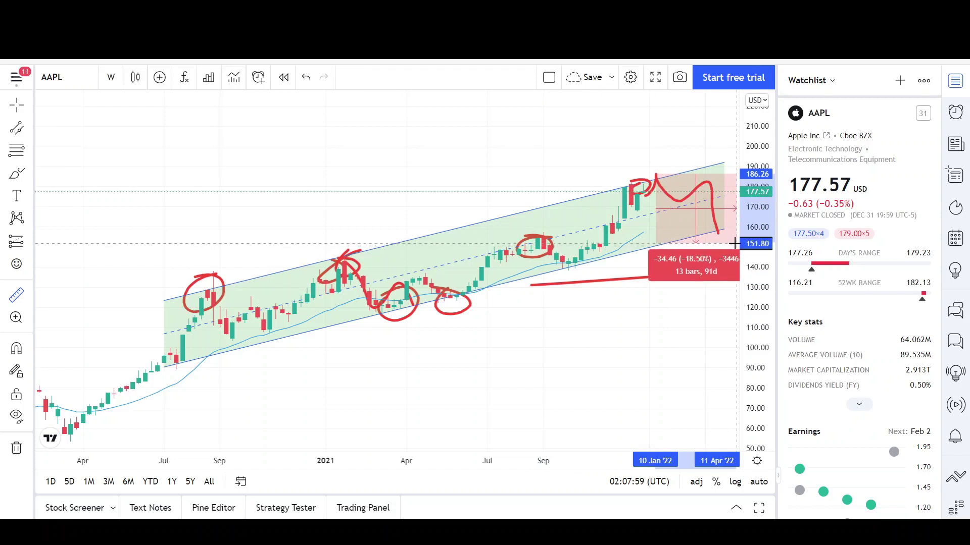
{"action": "left_click", "coordinate": [671, 321]}
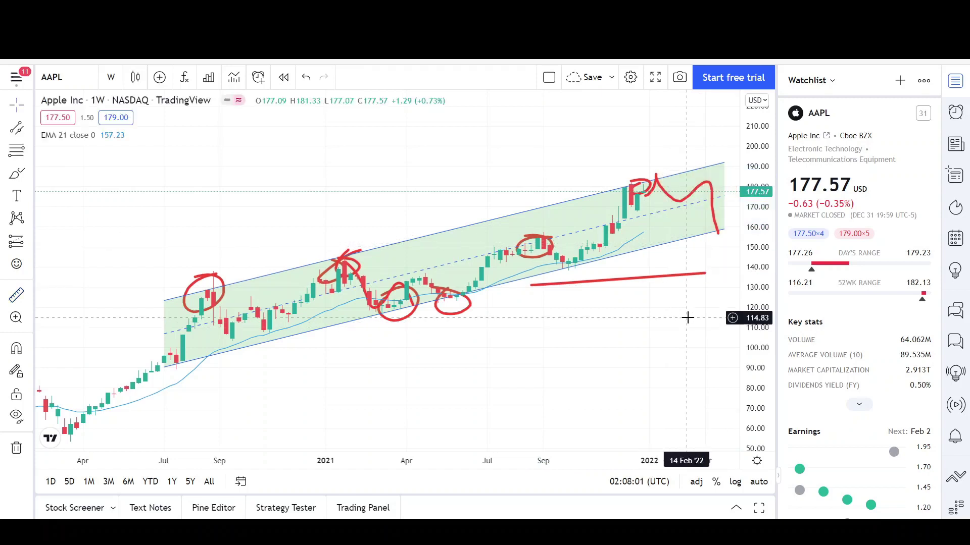
{"action": "left_click_drag", "start_coordinate": [688, 317], "coordinate": [540, 318]}
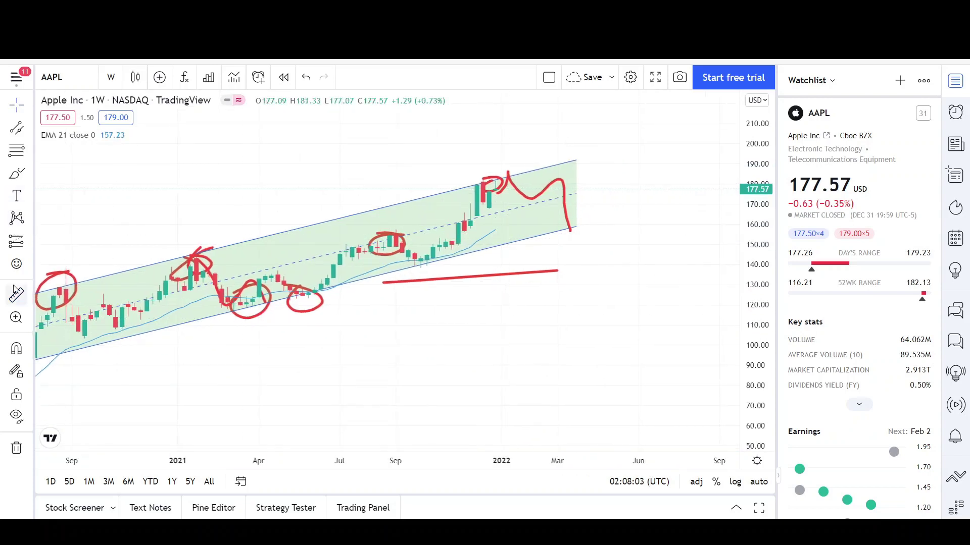
Measure the price decline from about 144 on 25 January 2021 to about 116 on 21 June 2021
{"action": "left_click", "coordinate": [16, 293]}
{"action": "left_click", "coordinate": [197, 255]}
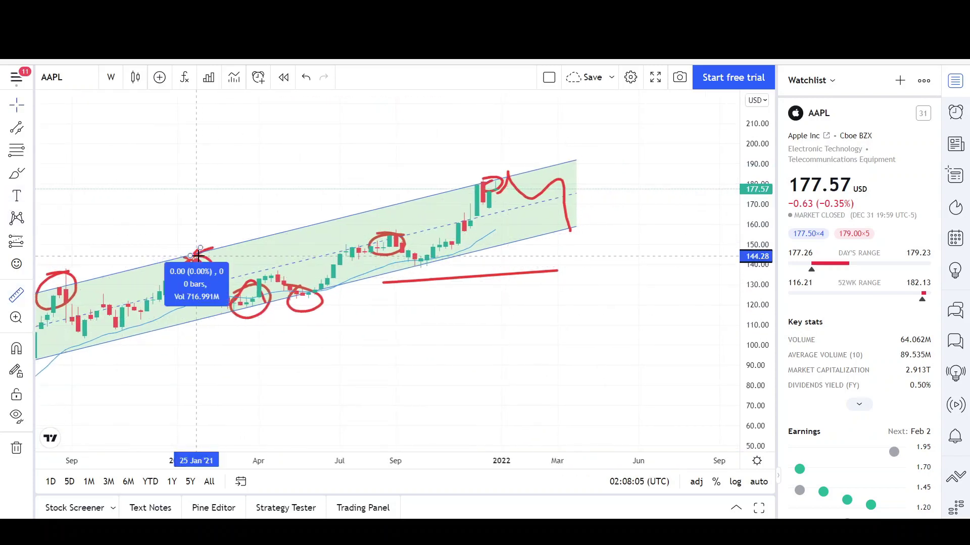
{"action": "left_click", "coordinate": [327, 313]}
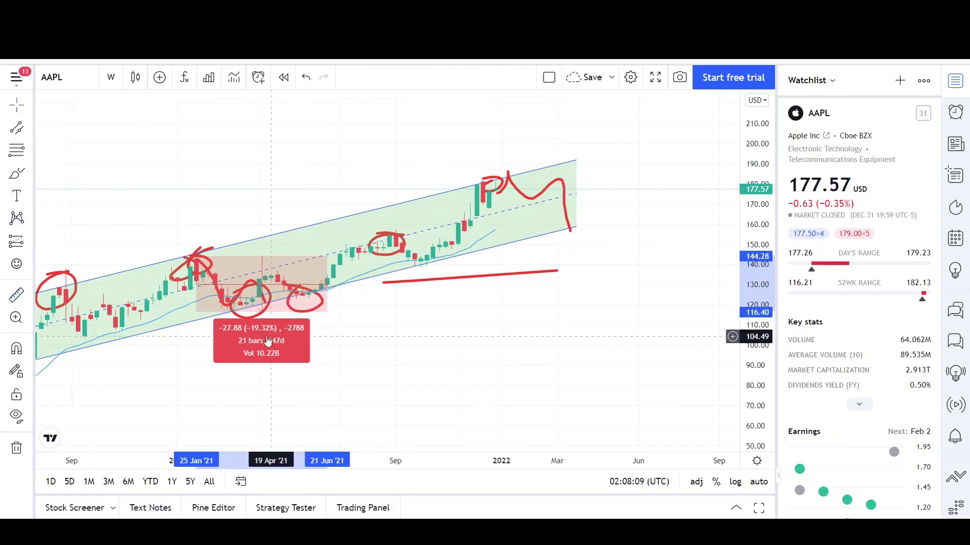
{"action": "left_click", "coordinate": [344, 332]}
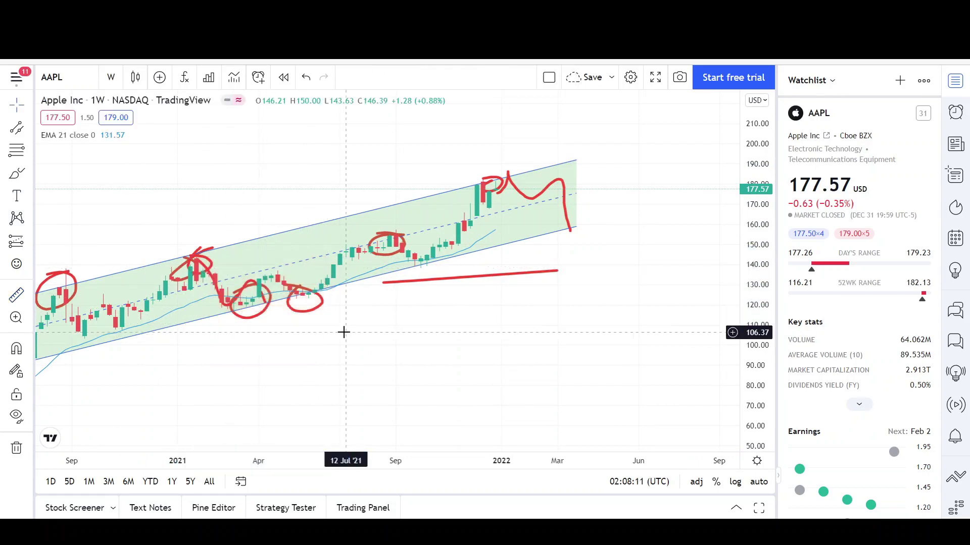
Extend the parallel channel forward along its slope to late June 2022, with its lower line ending at about 171
{"action": "scroll", "coordinate": [439, 328], "scroll_direction": "down", "scroll_amount": 3}
{"action": "left_click_drag", "start_coordinate": [603, 229], "coordinate": [665, 206]}
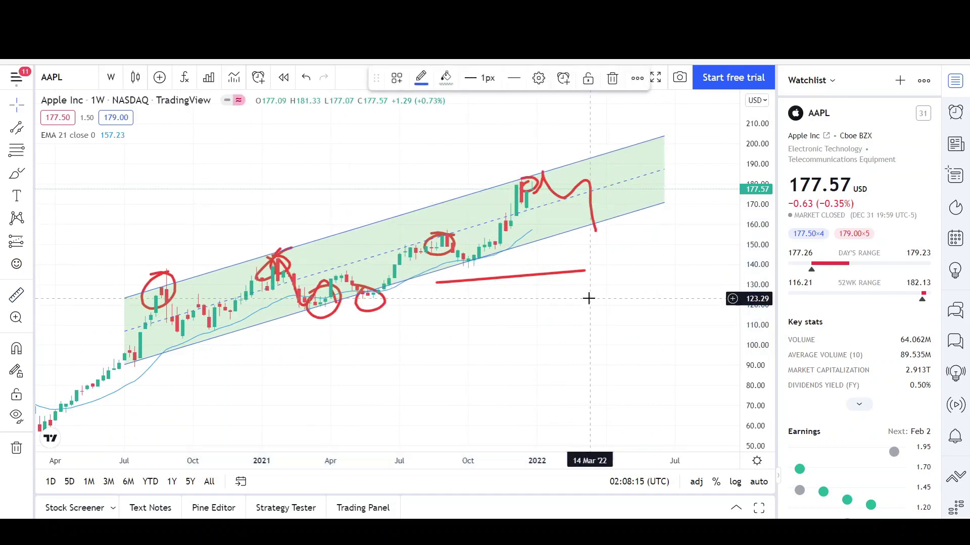
{"action": "left_click_drag", "start_coordinate": [553, 310], "coordinate": [458, 320]}
{"action": "scroll", "coordinate": [458, 320], "scroll_direction": "down", "scroll_amount": 1}
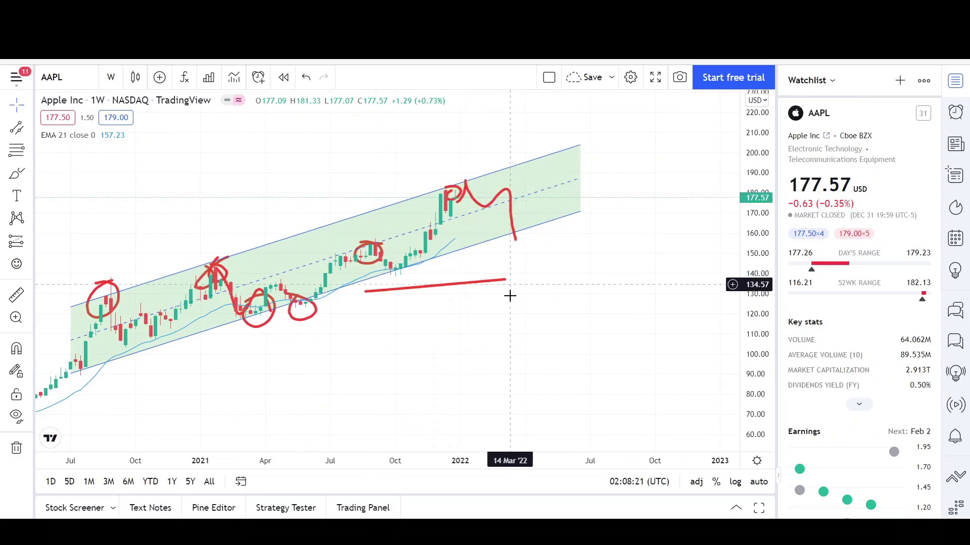
{"action": "scroll", "coordinate": [508, 295], "scroll_direction": "down", "scroll_amount": 1}
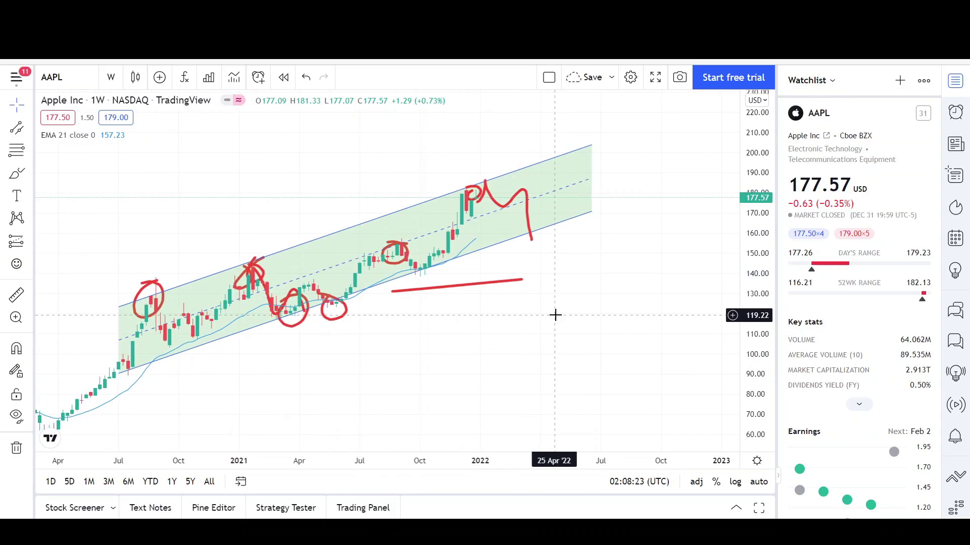